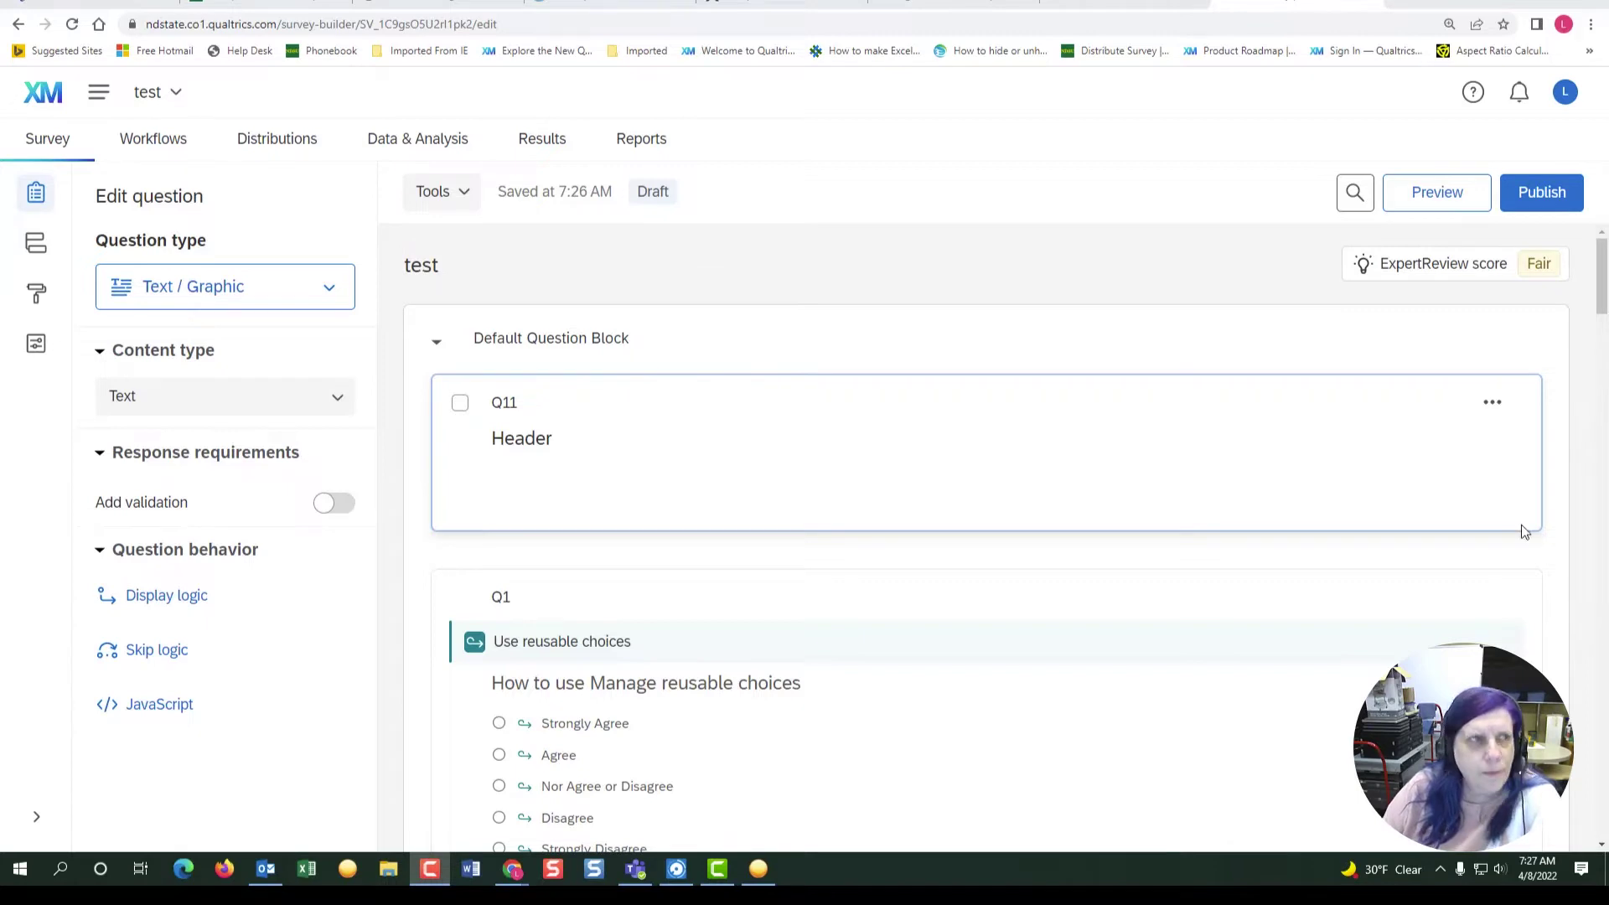
# - Switch the survey editor to its Workflows list
pyautogui.click(145, 151)
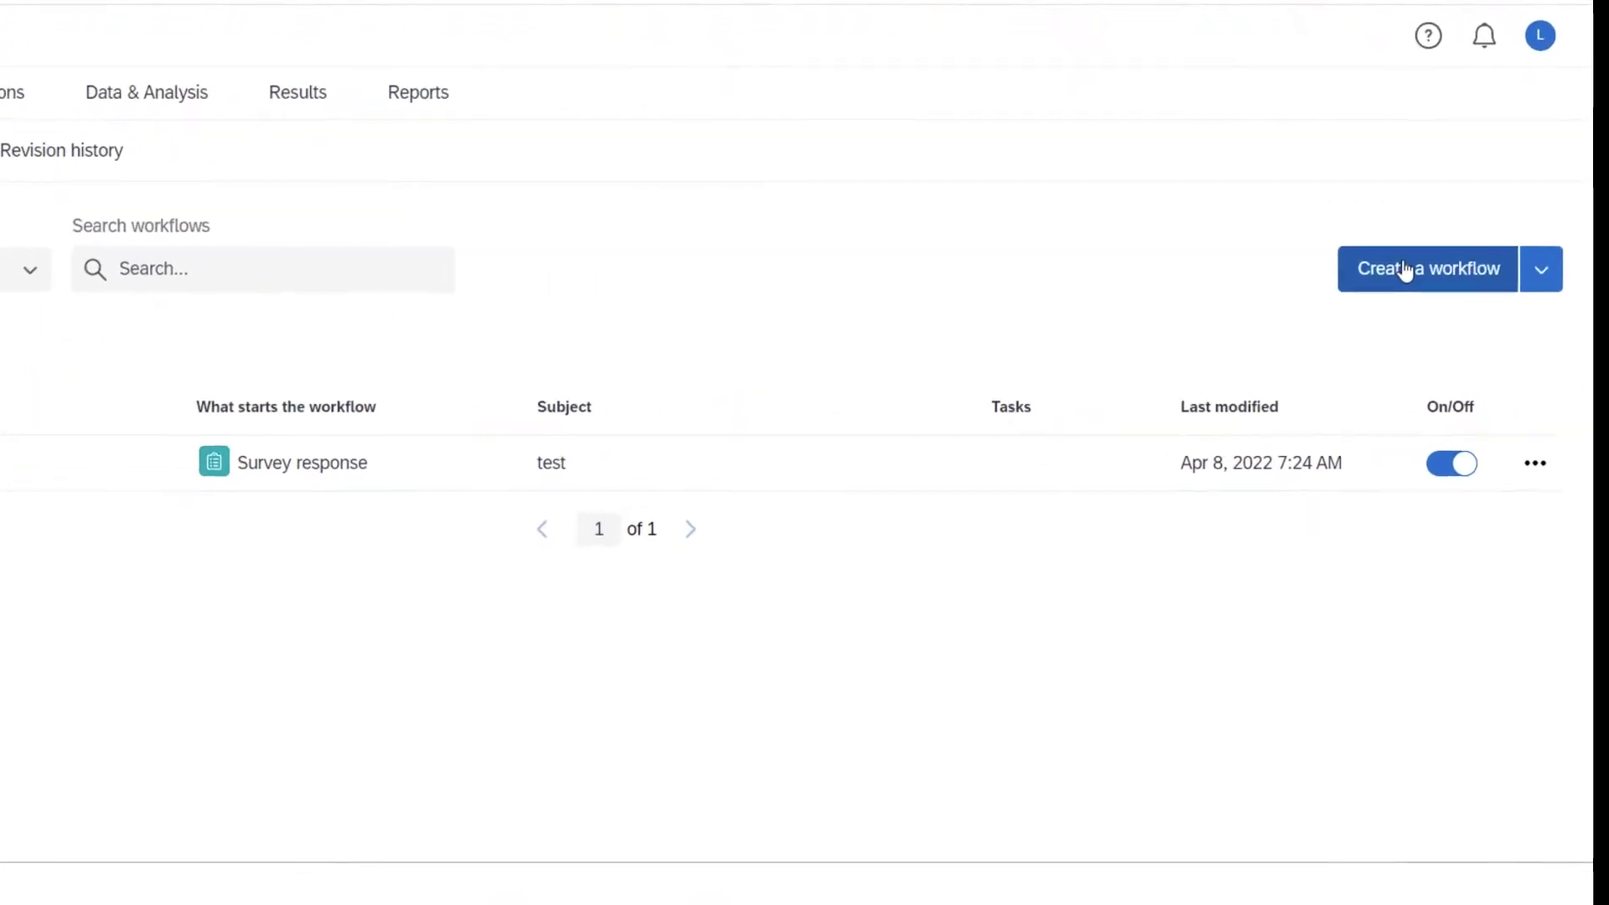
# - Create an event-started workflow triggered by newly created survey responses to the test survey
pyautogui.click(1405, 270)
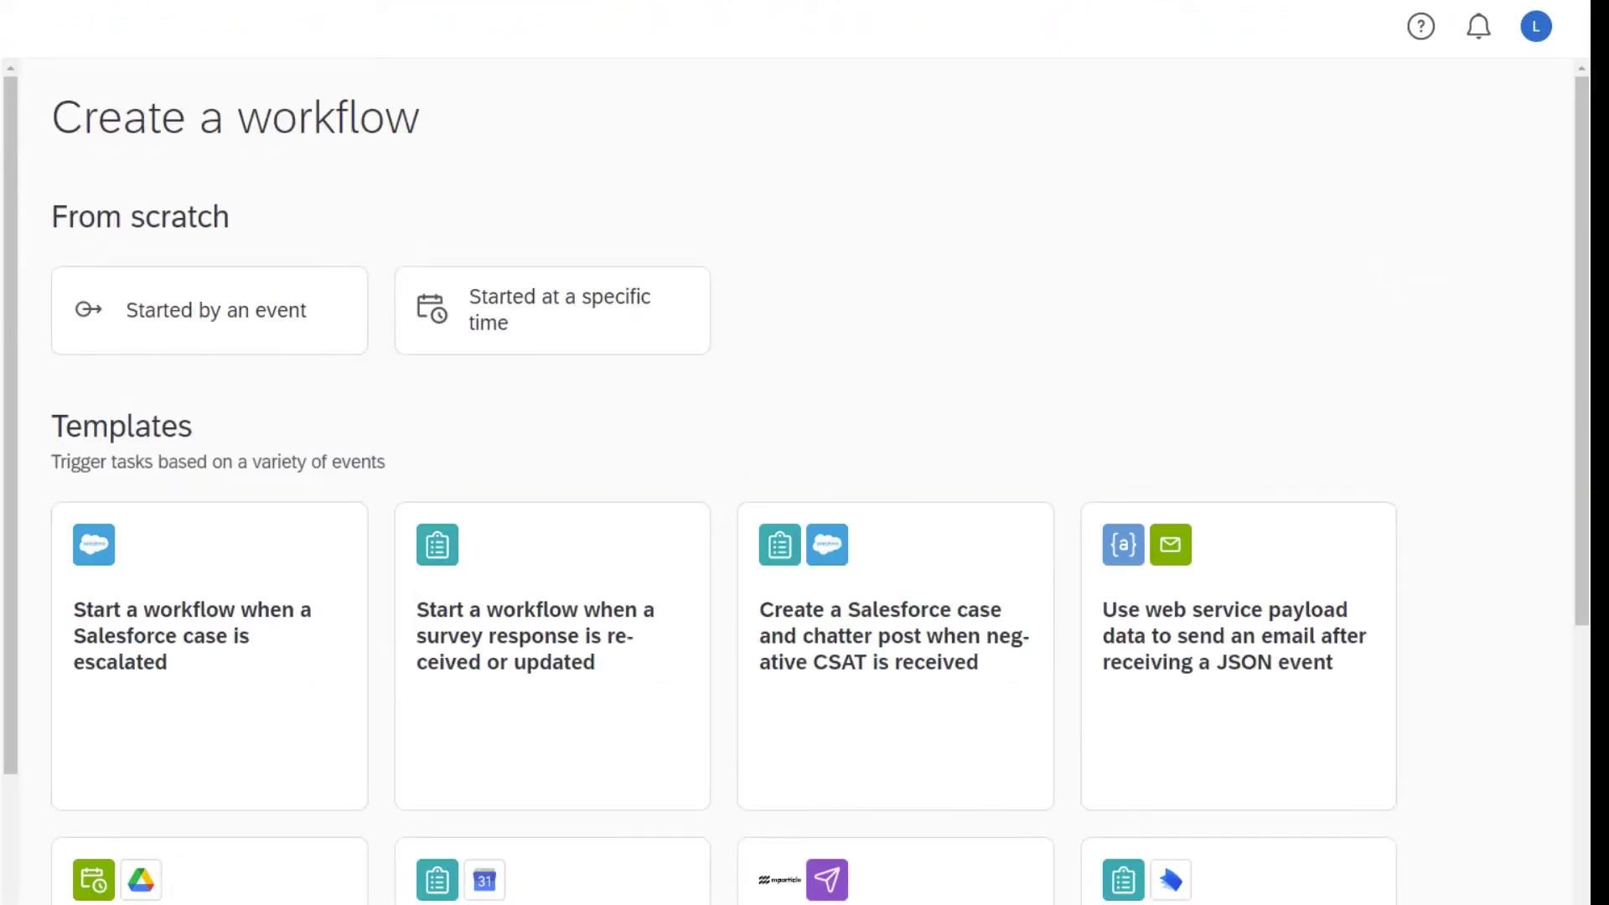
pyautogui.click(275, 344)
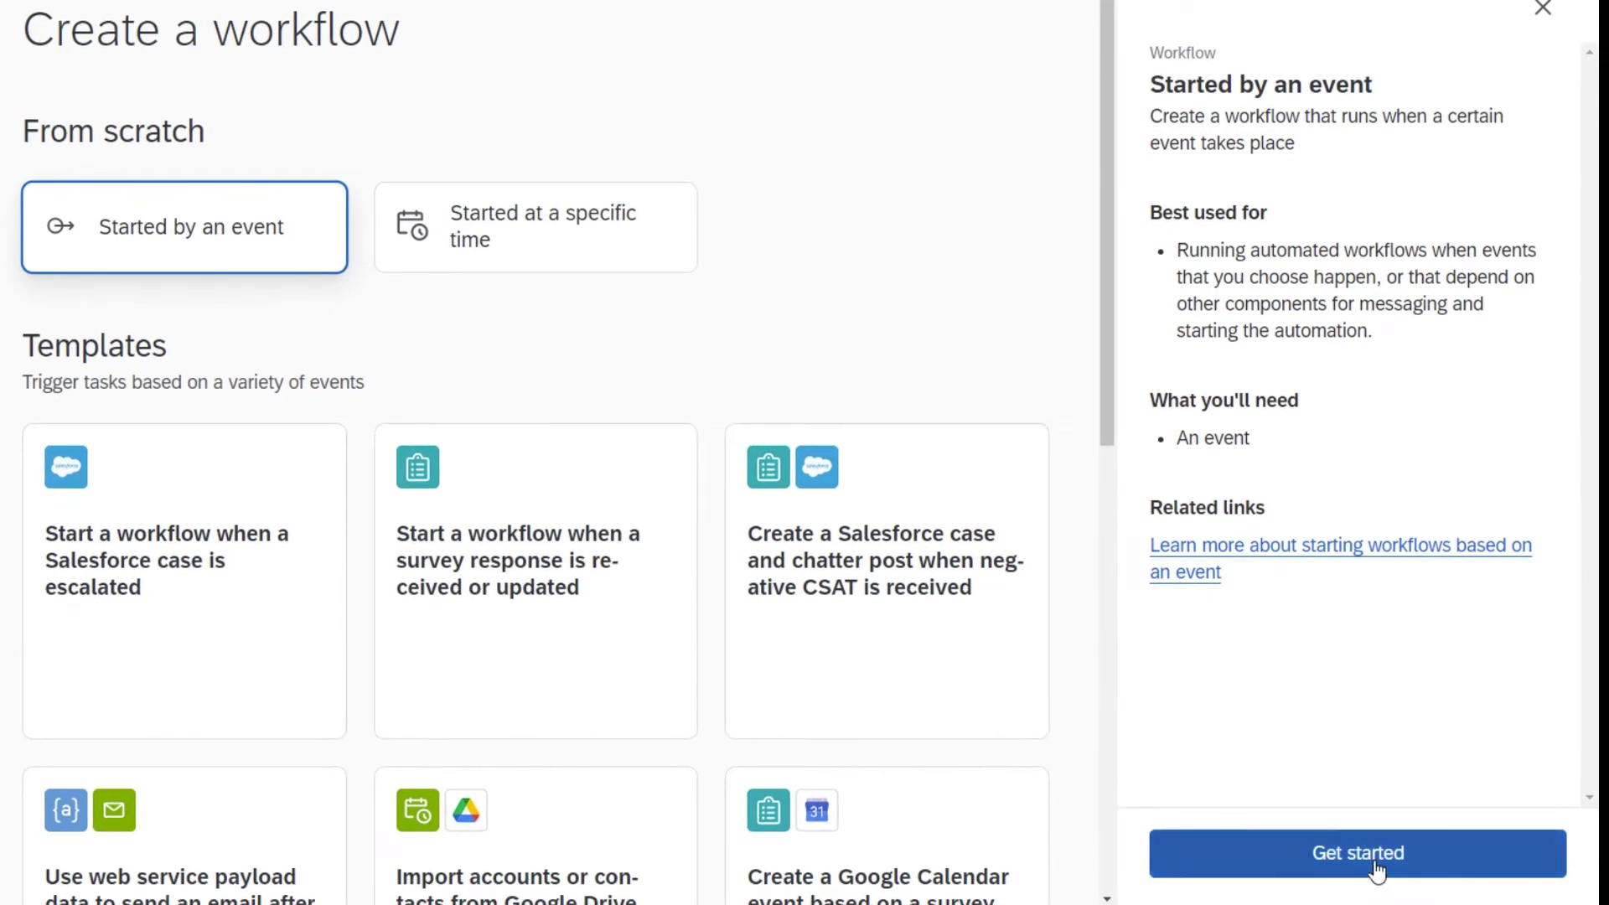
pyautogui.click(1377, 872)
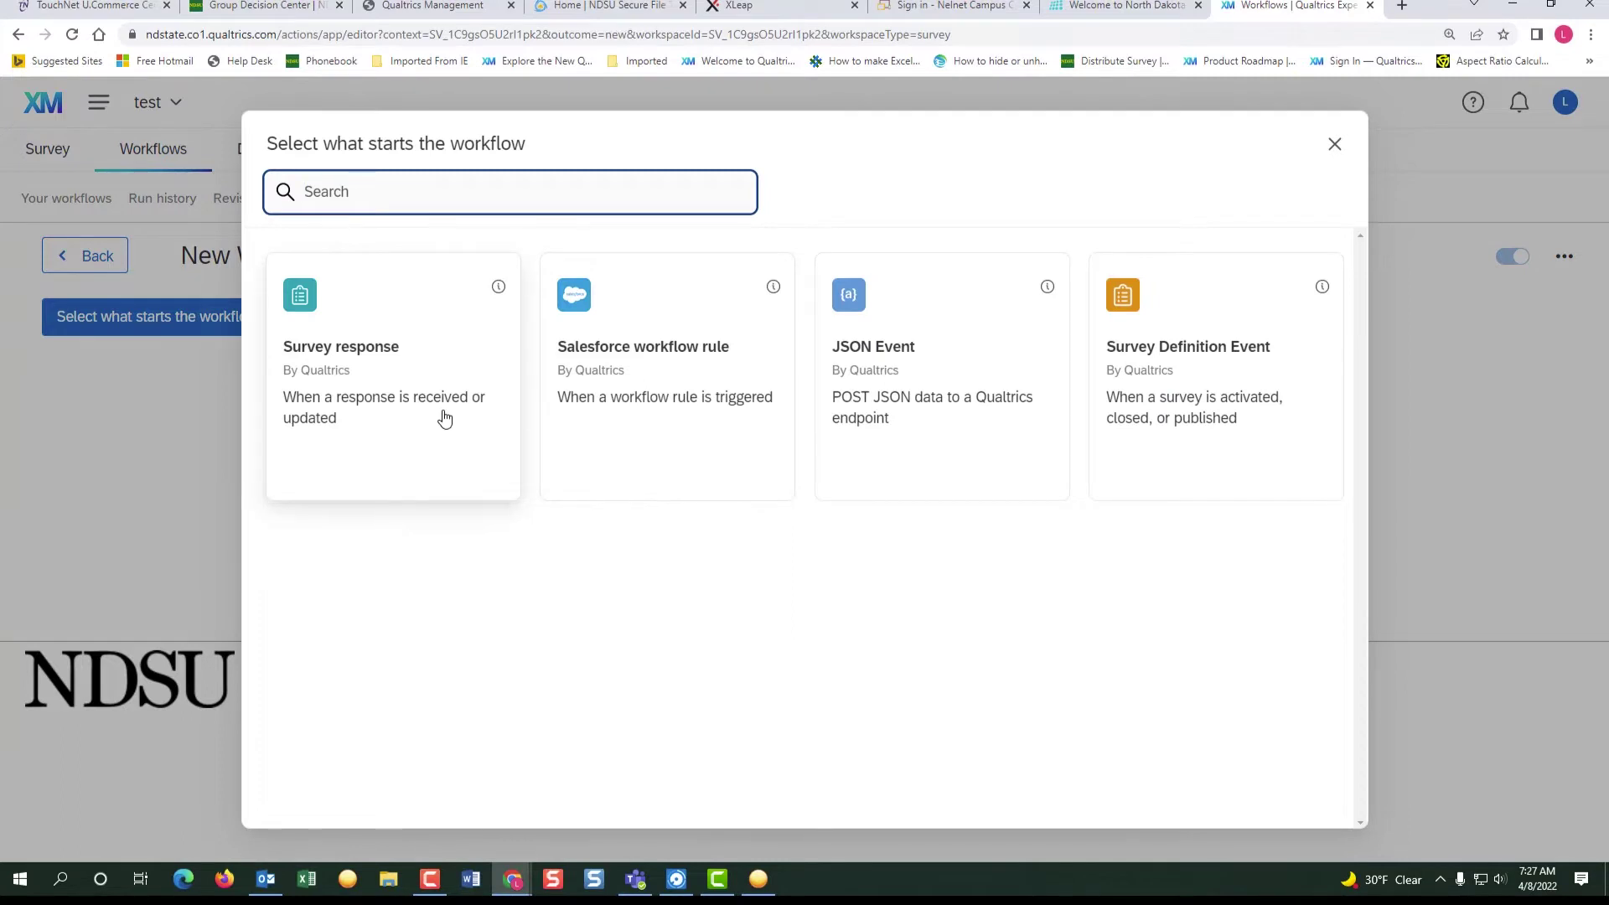
pyautogui.click(444, 418)
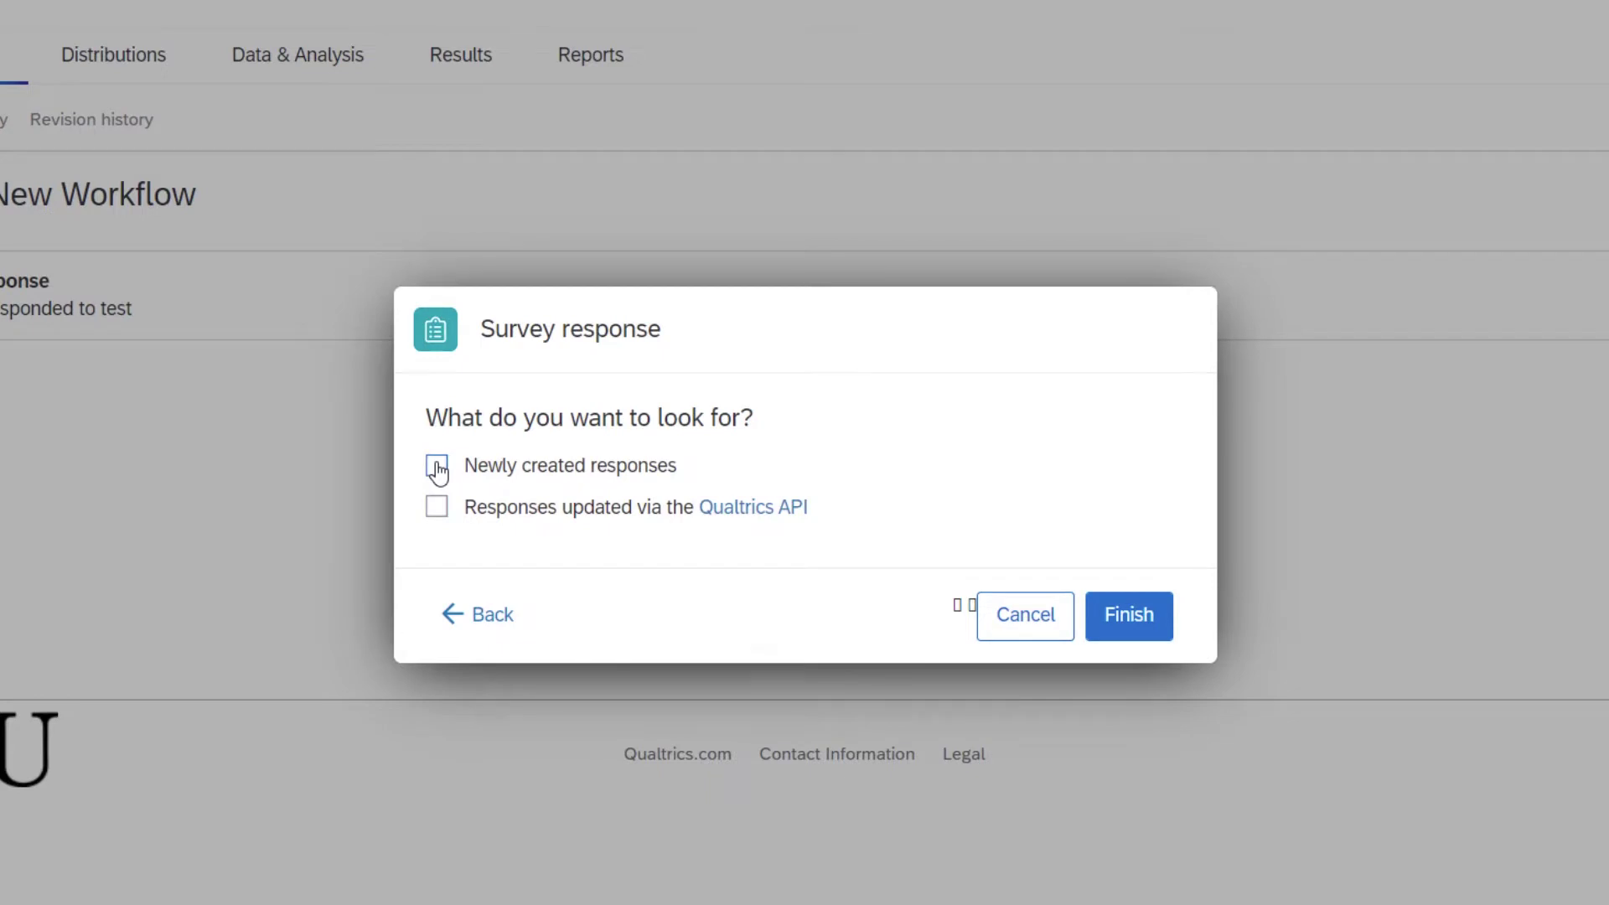
pyautogui.click(1148, 615)
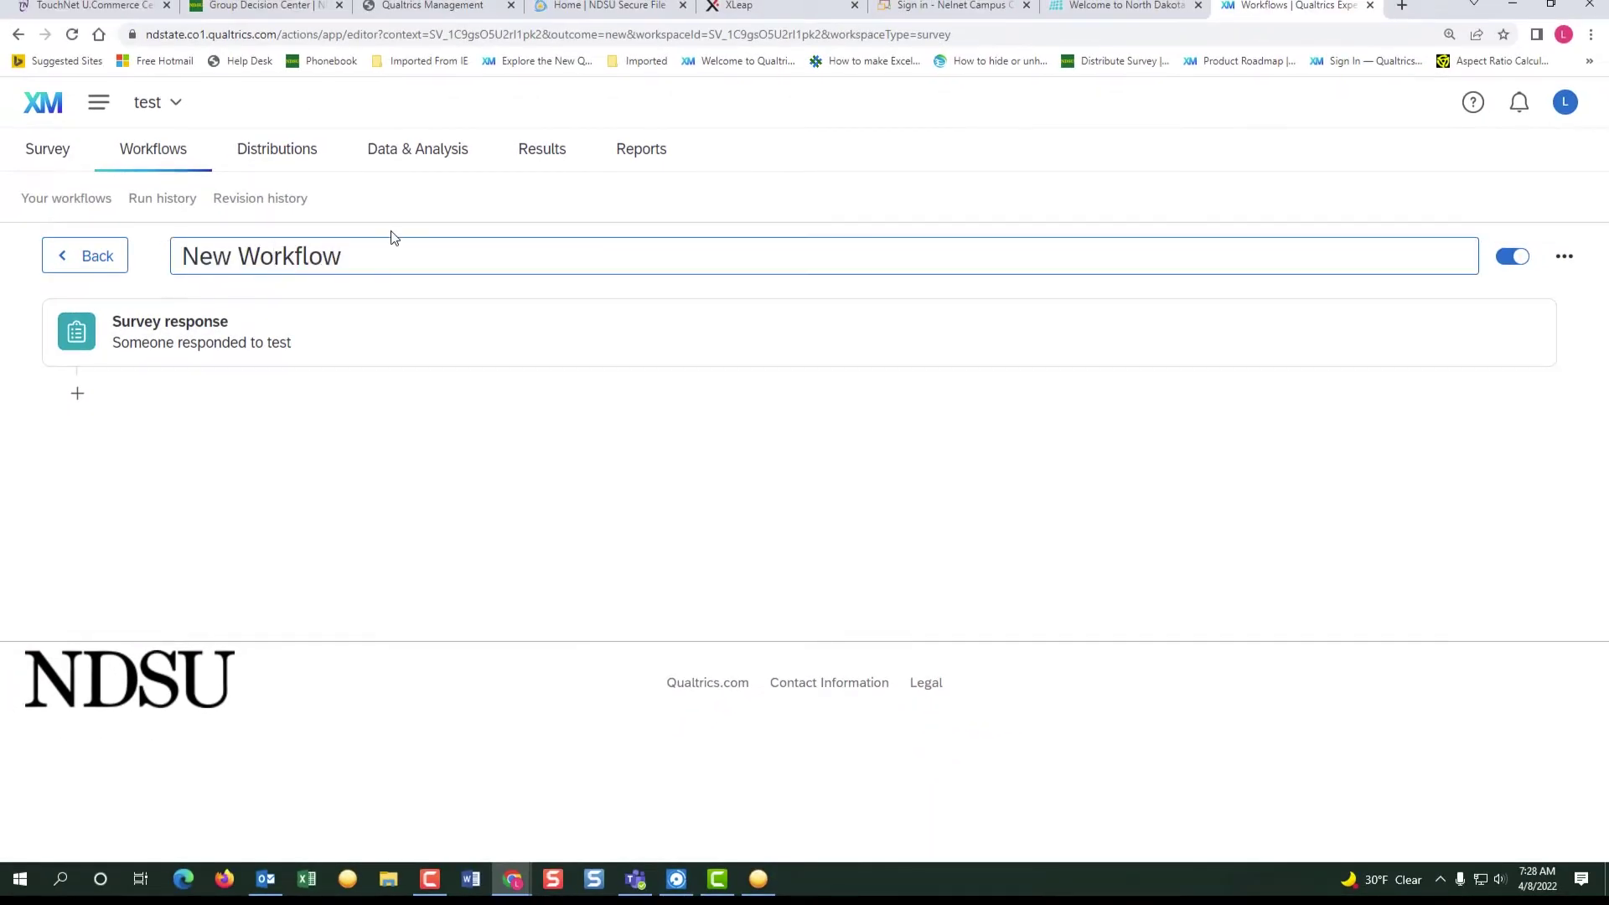
# - Rename the New Workflow title to 'Test email'
pyautogui.click(395, 251)
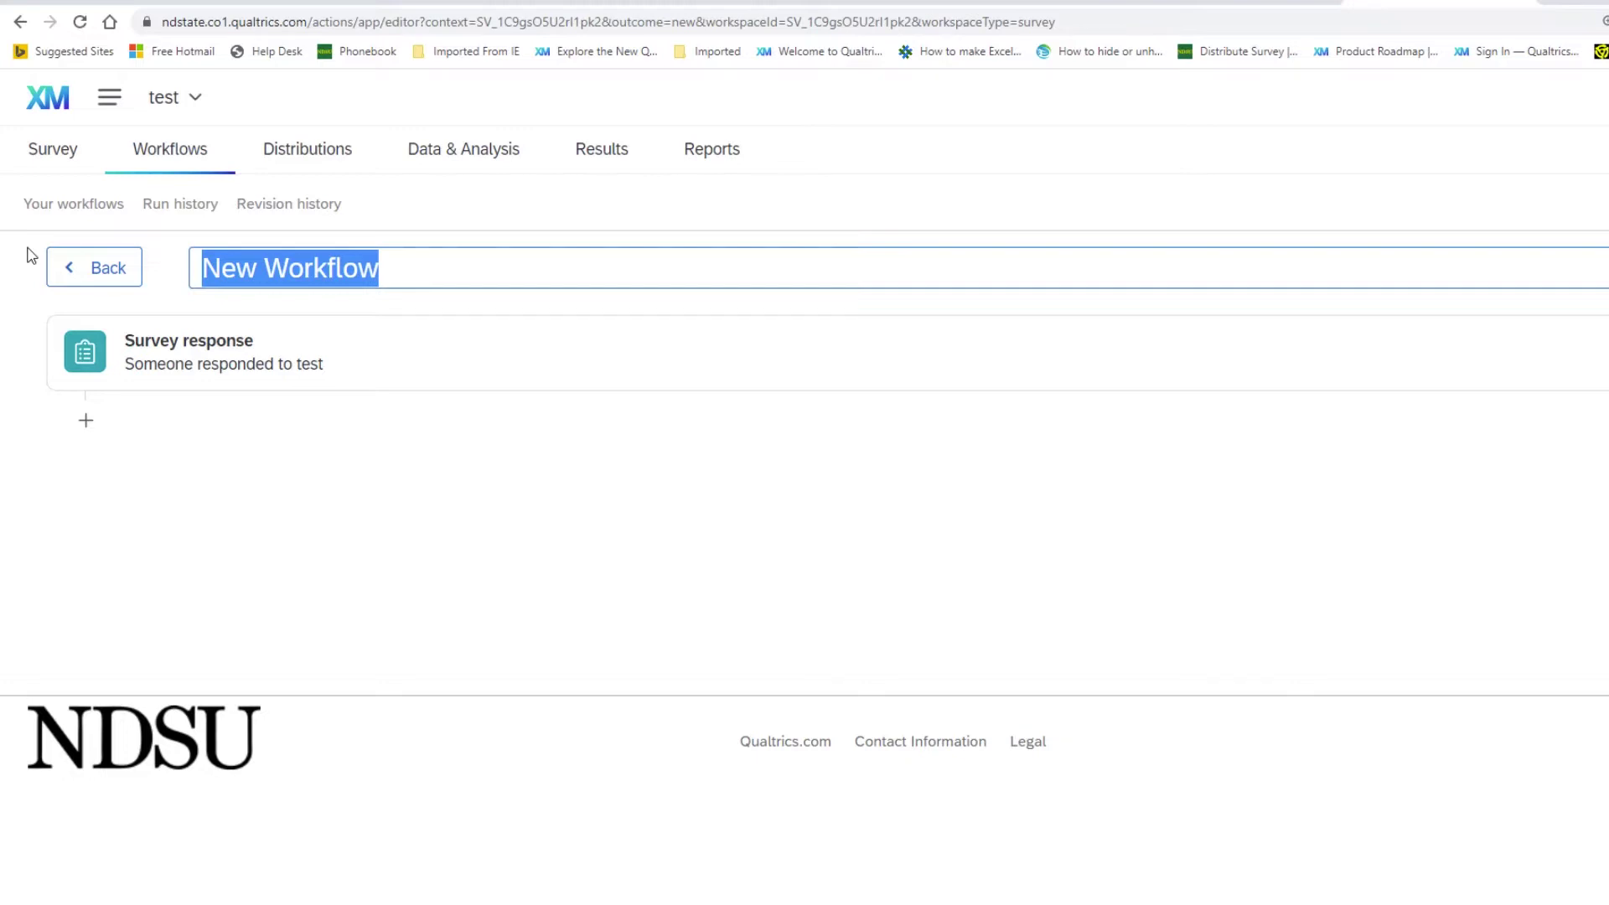
pyautogui.write('Test email')
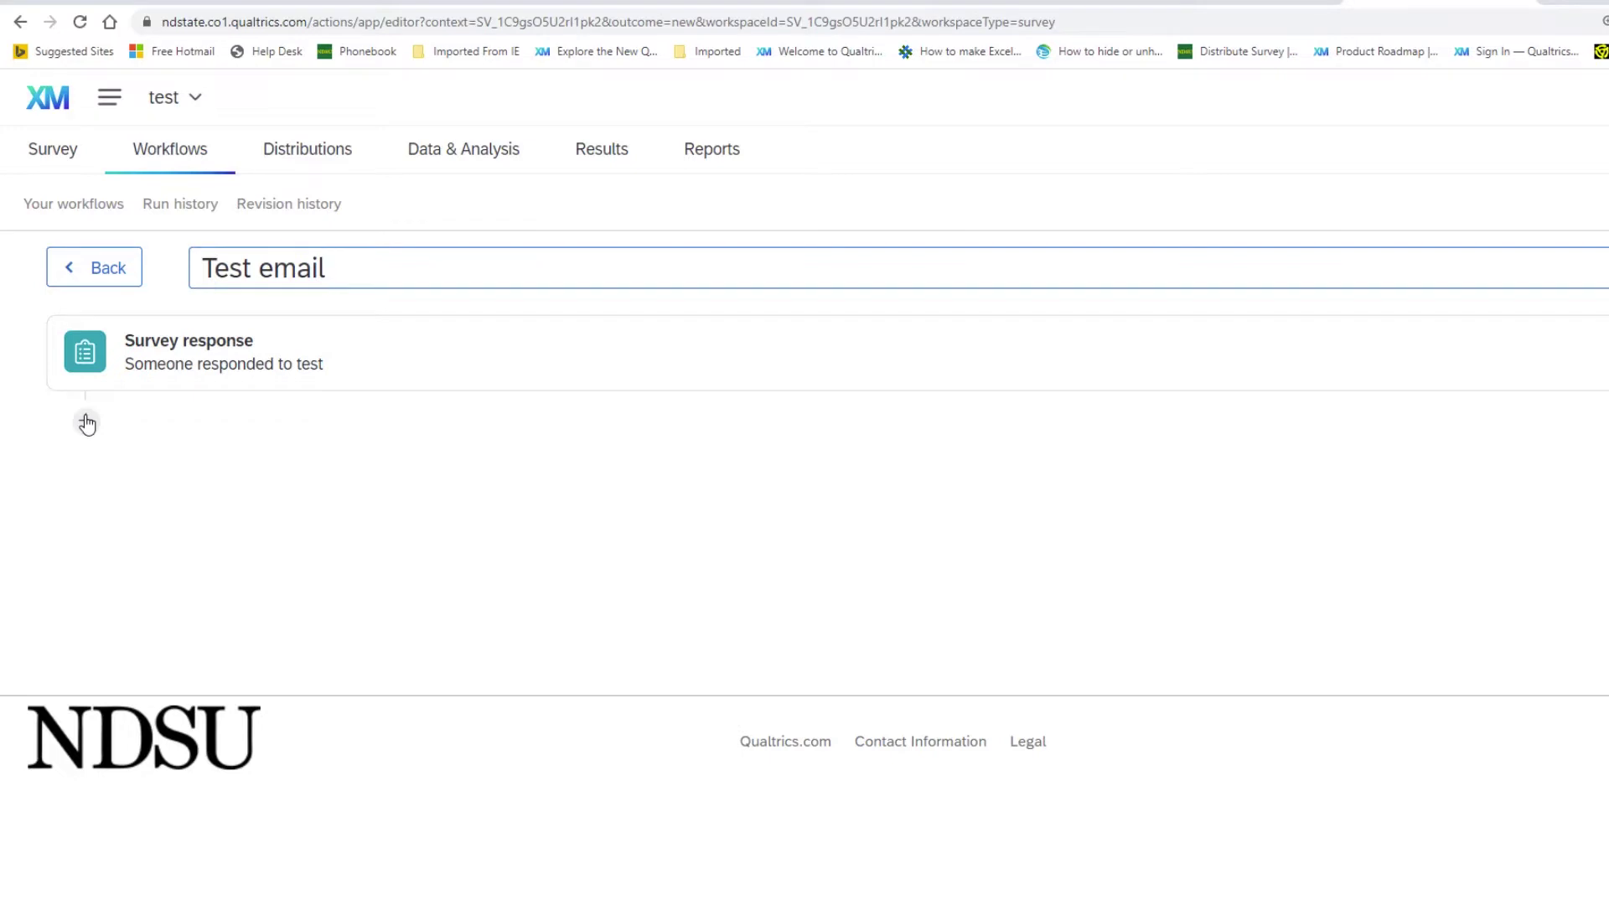
# - Add an Email task after the survey response trigger and enter the recipient's e-mail address
pyautogui.click(87, 424)
pyautogui.click(85, 423)
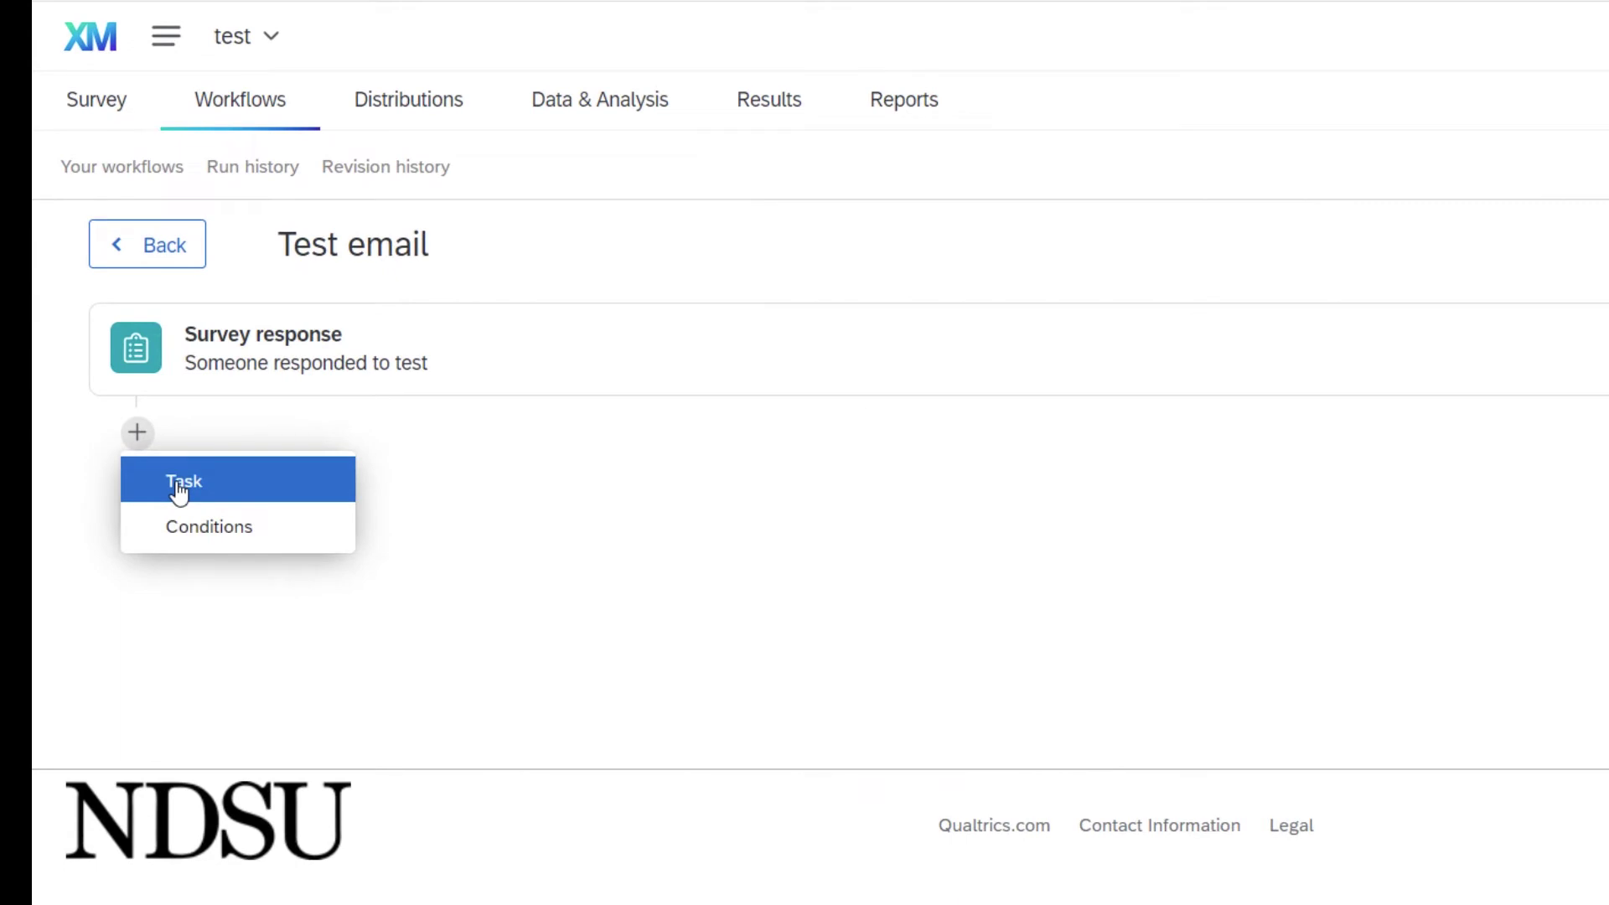
pyautogui.click(178, 486)
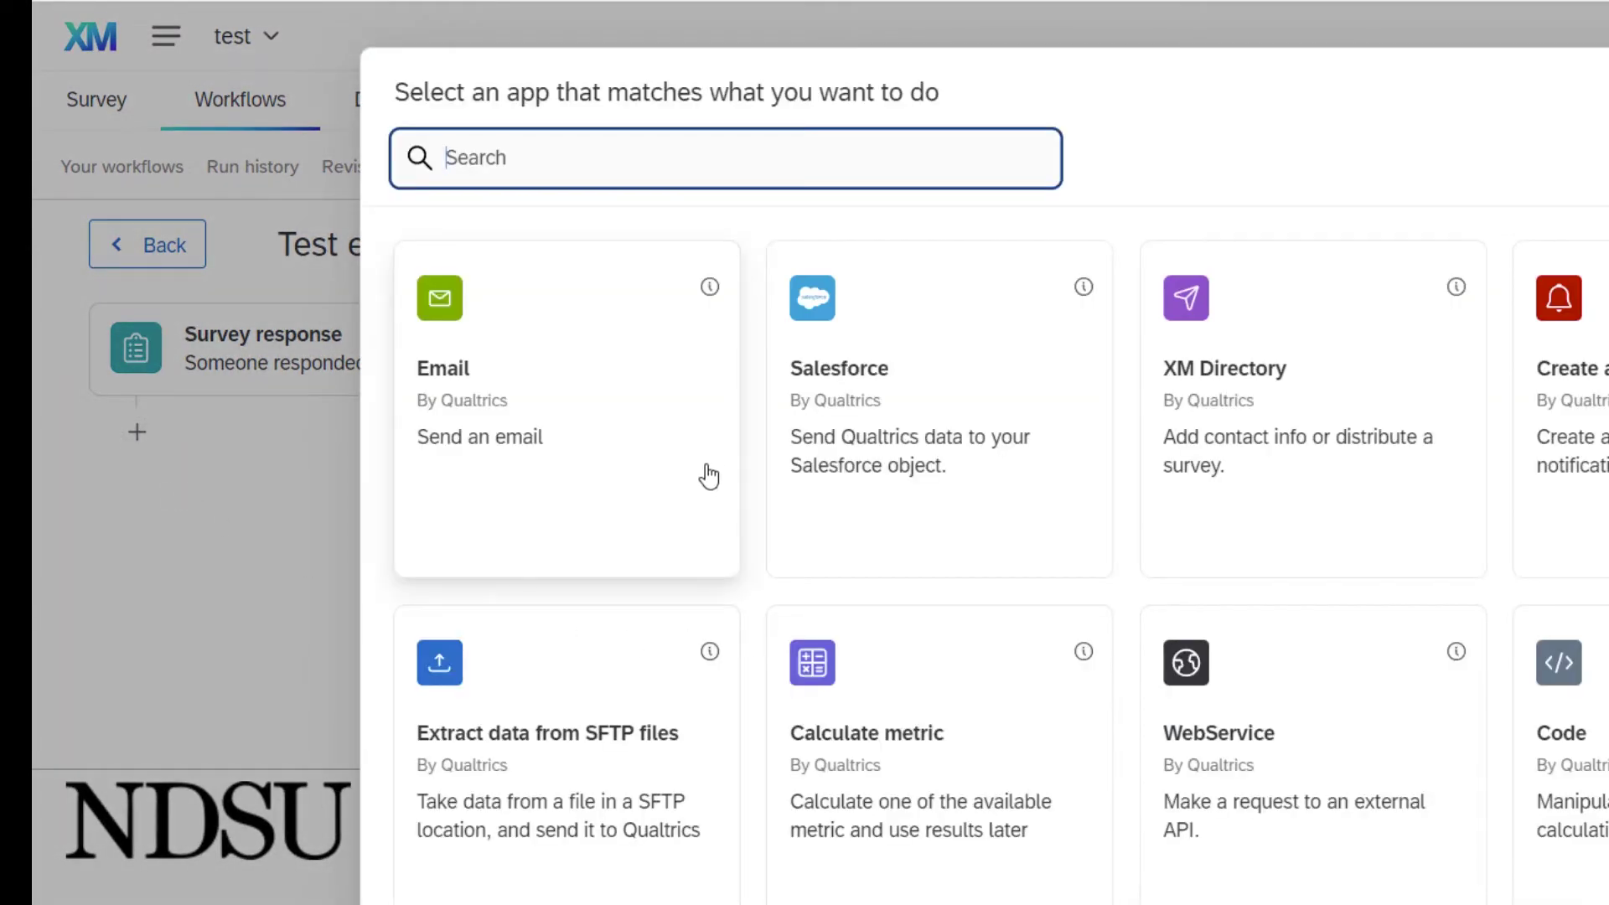
pyautogui.click(709, 476)
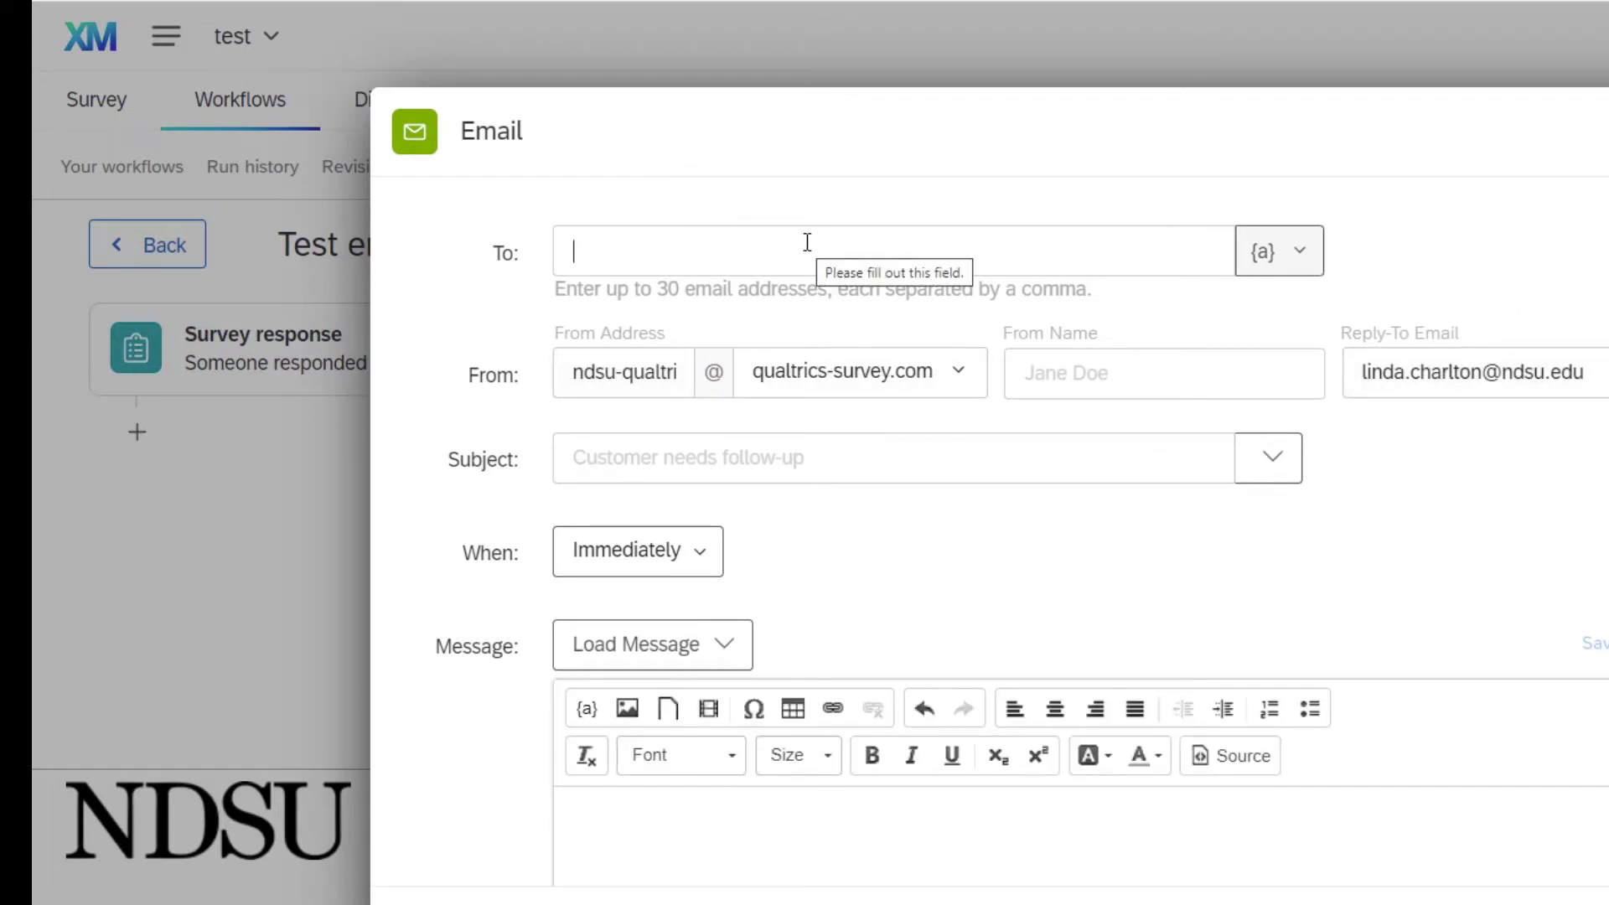
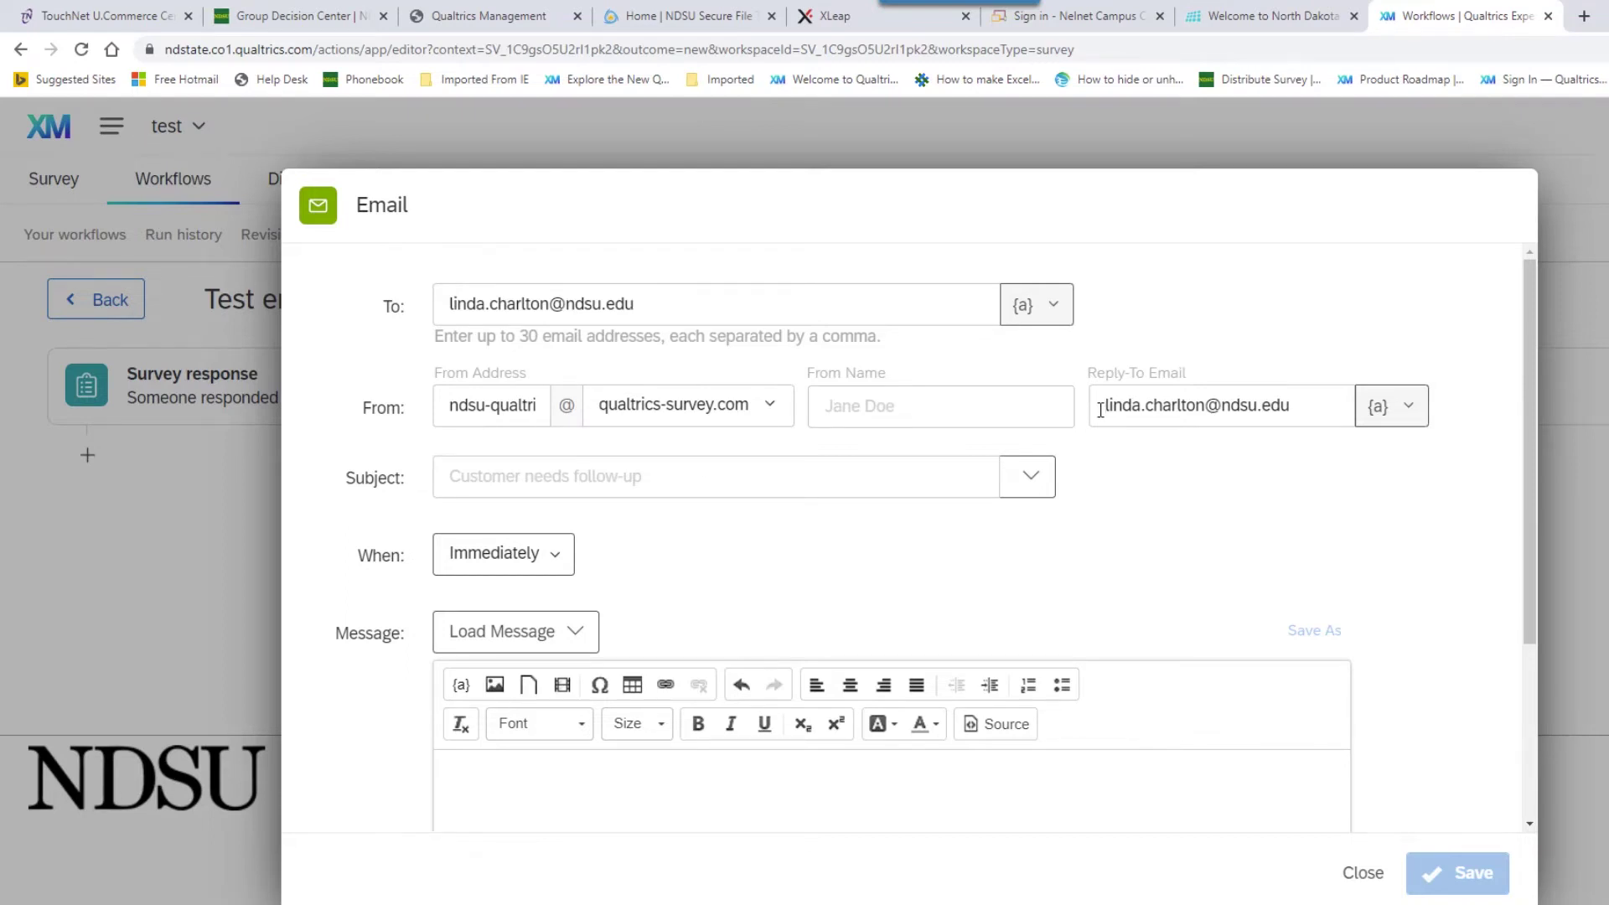
# - Give the email the subject 'Test email' and include the response report
pyautogui.click(801, 470)
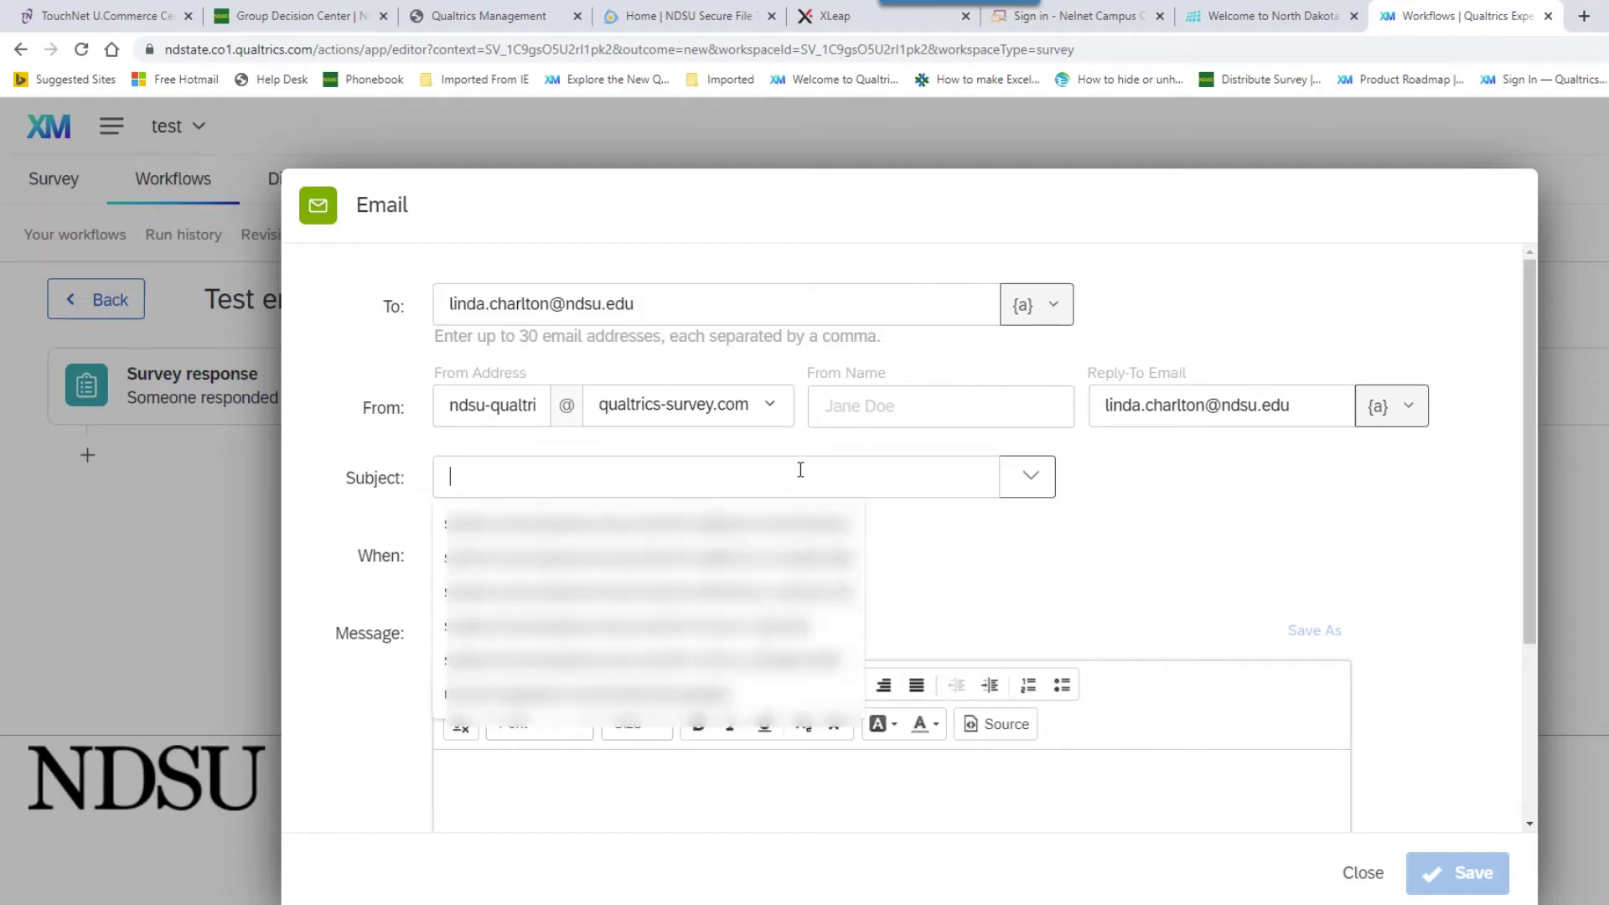
pyautogui.write('Tes')
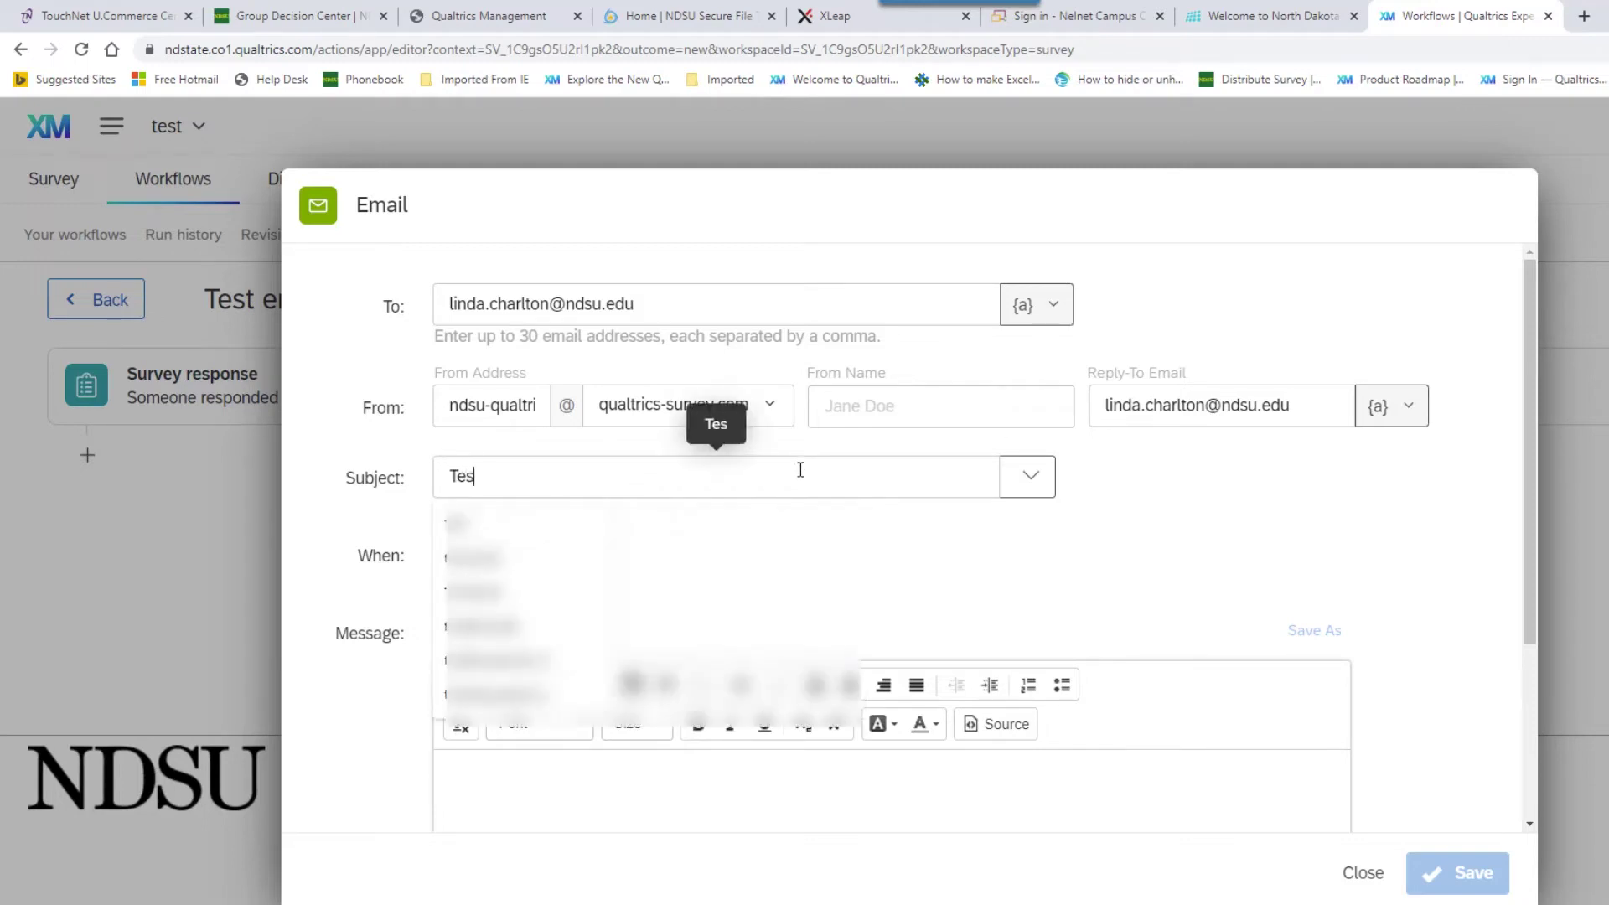
pyautogui.write('t email')
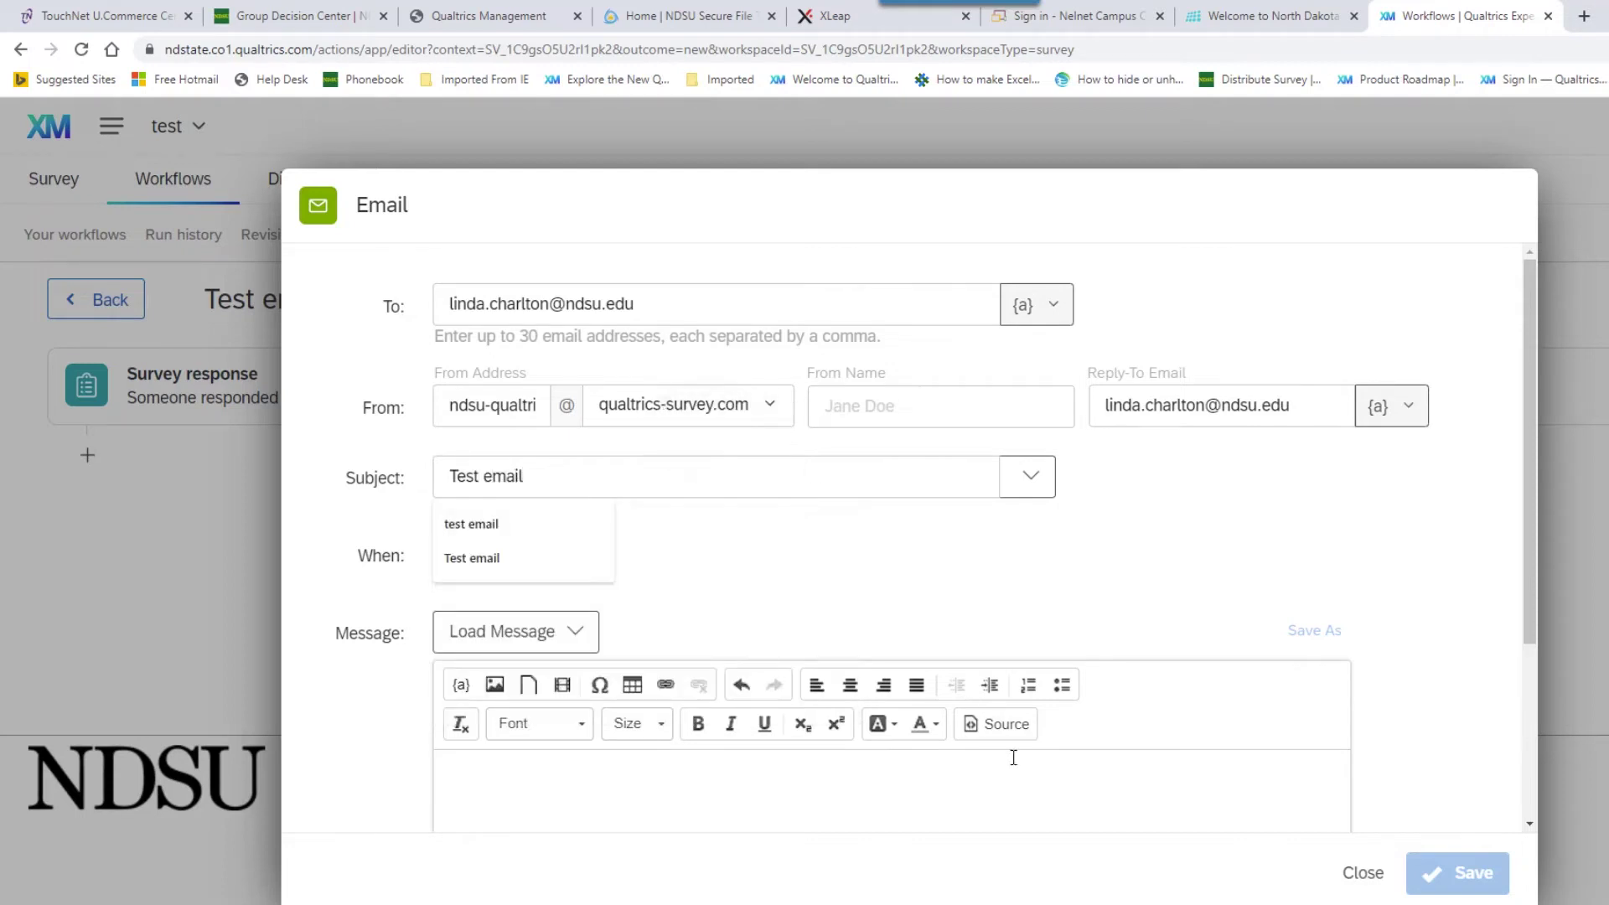
pyautogui.click(988, 601)
pyautogui.scroll(-1, 989, 600)
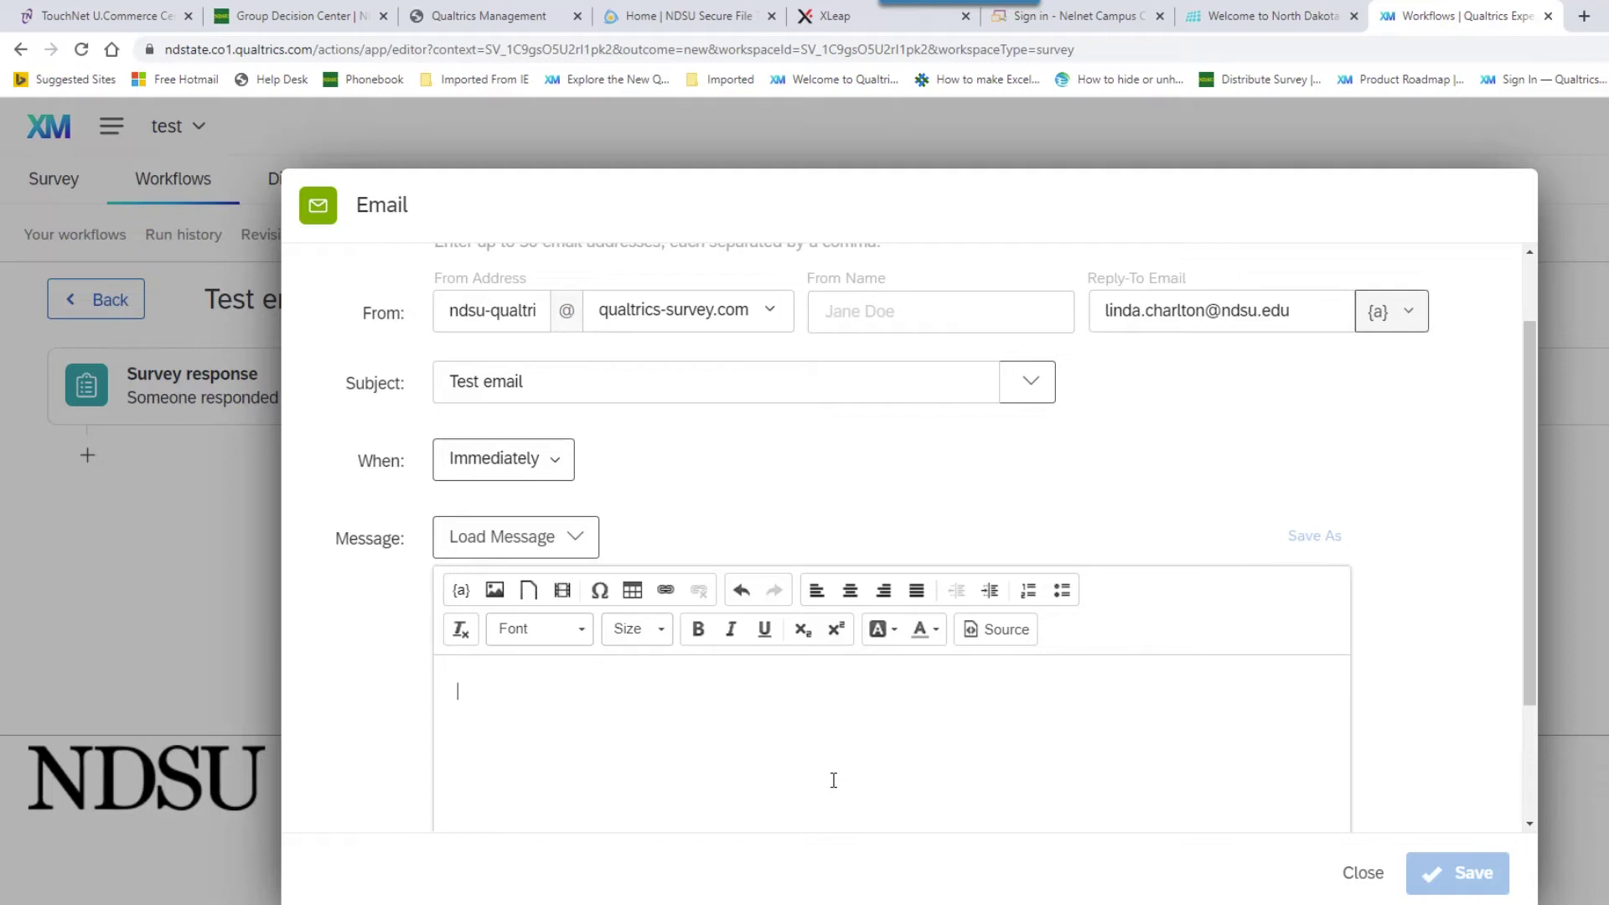
pyautogui.scroll(-2, 834, 780)
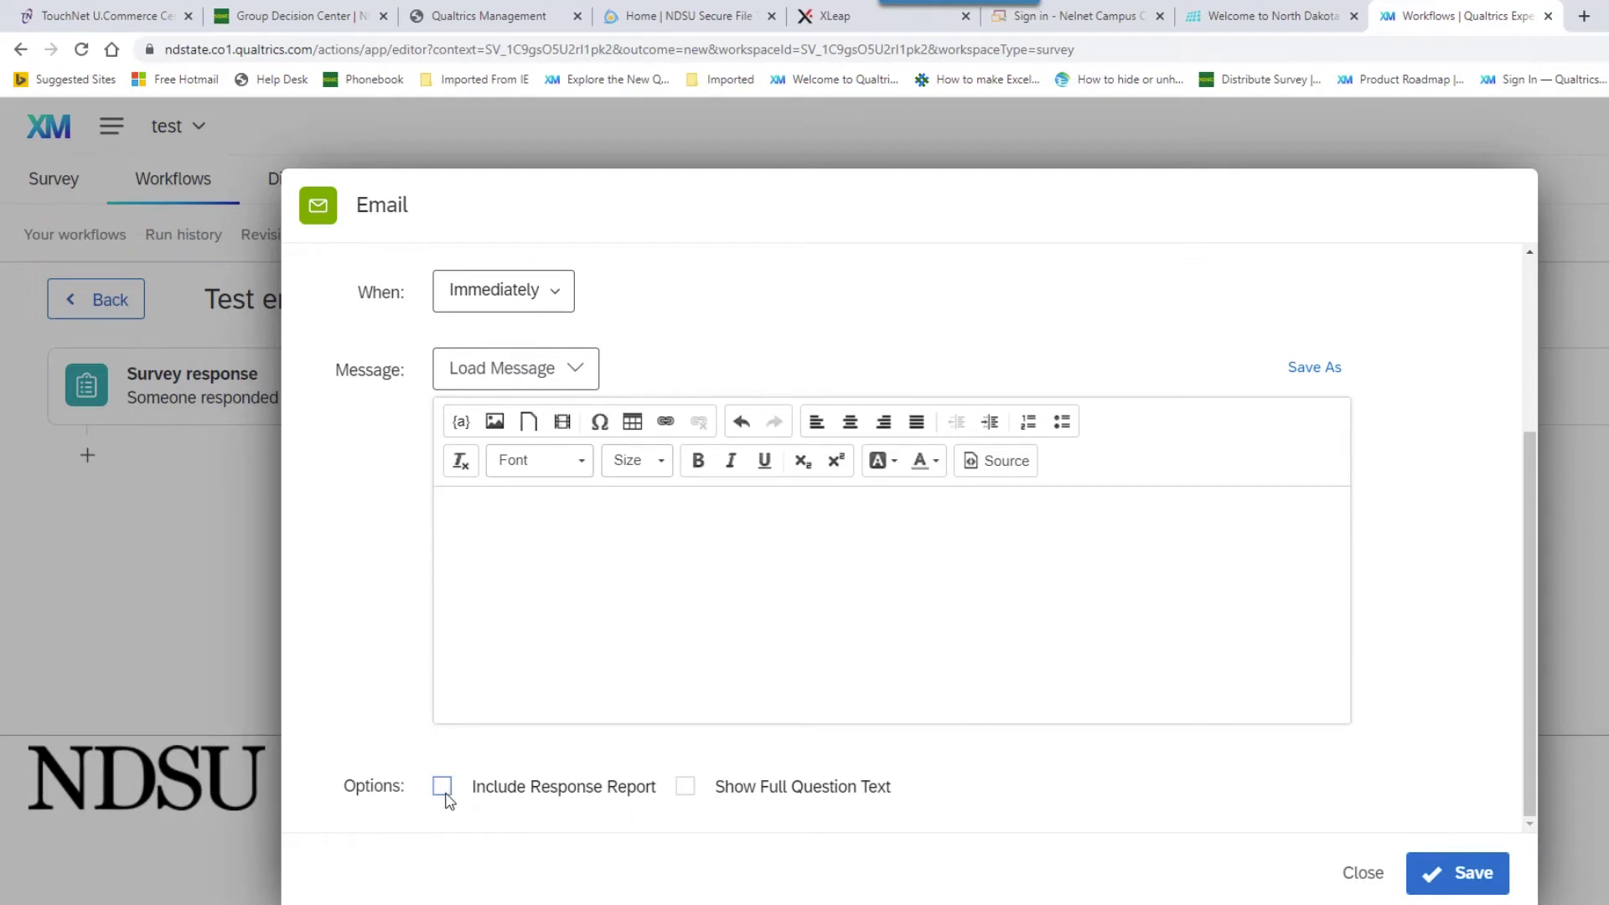
pyautogui.click(443, 788)
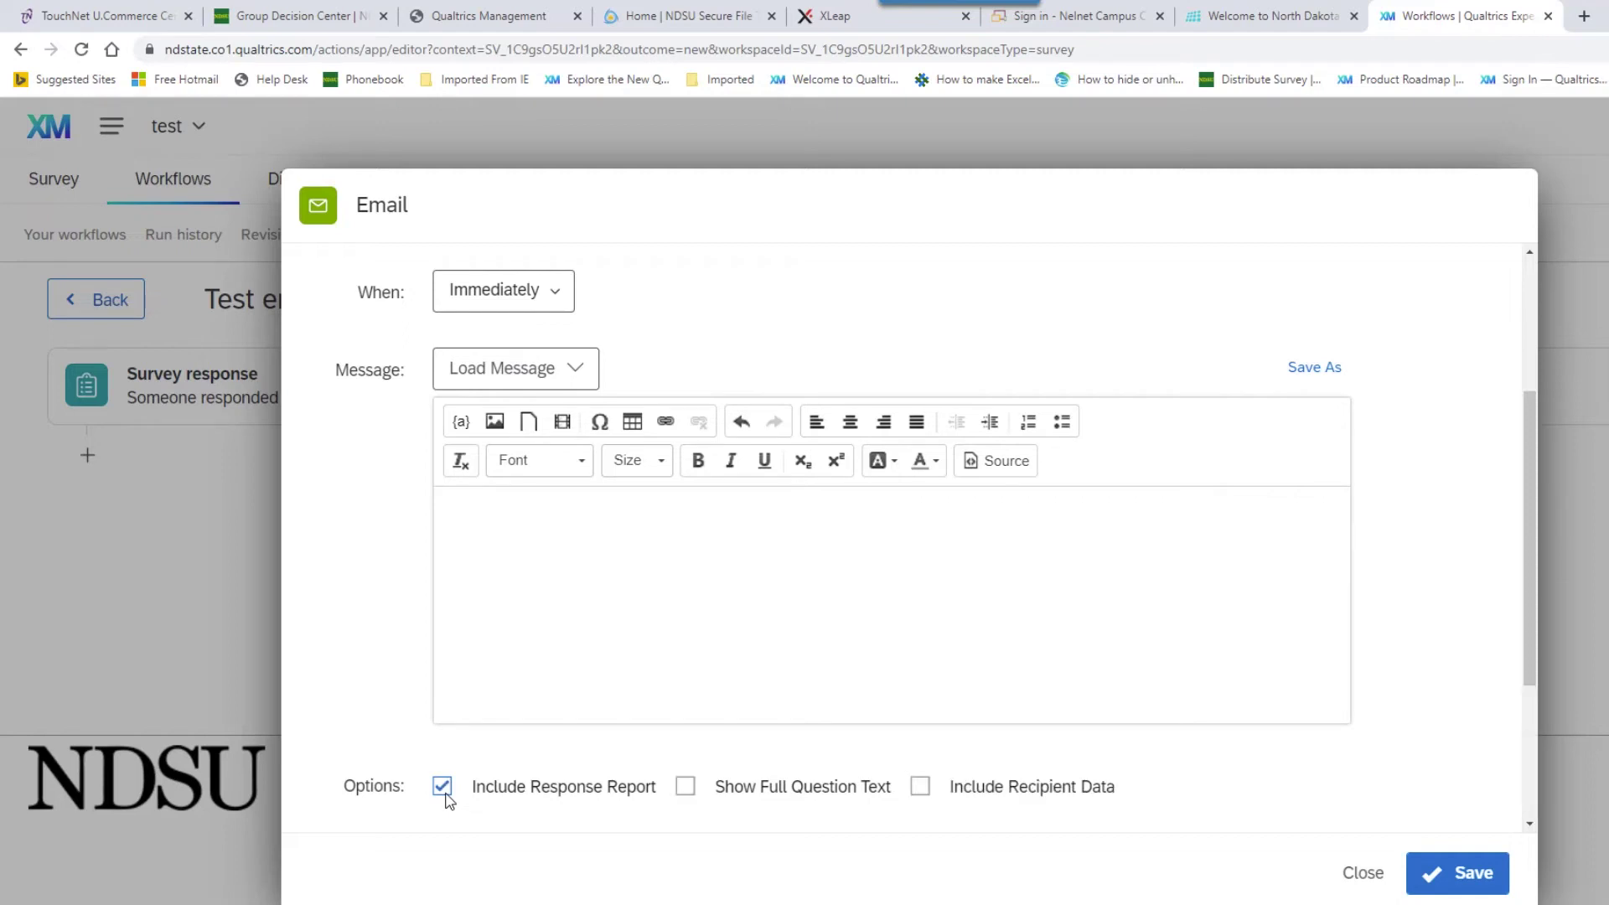
# - Set the email's expiration to Never and embedded data to None, then save the task
pyautogui.scroll(-3, 822, 651)
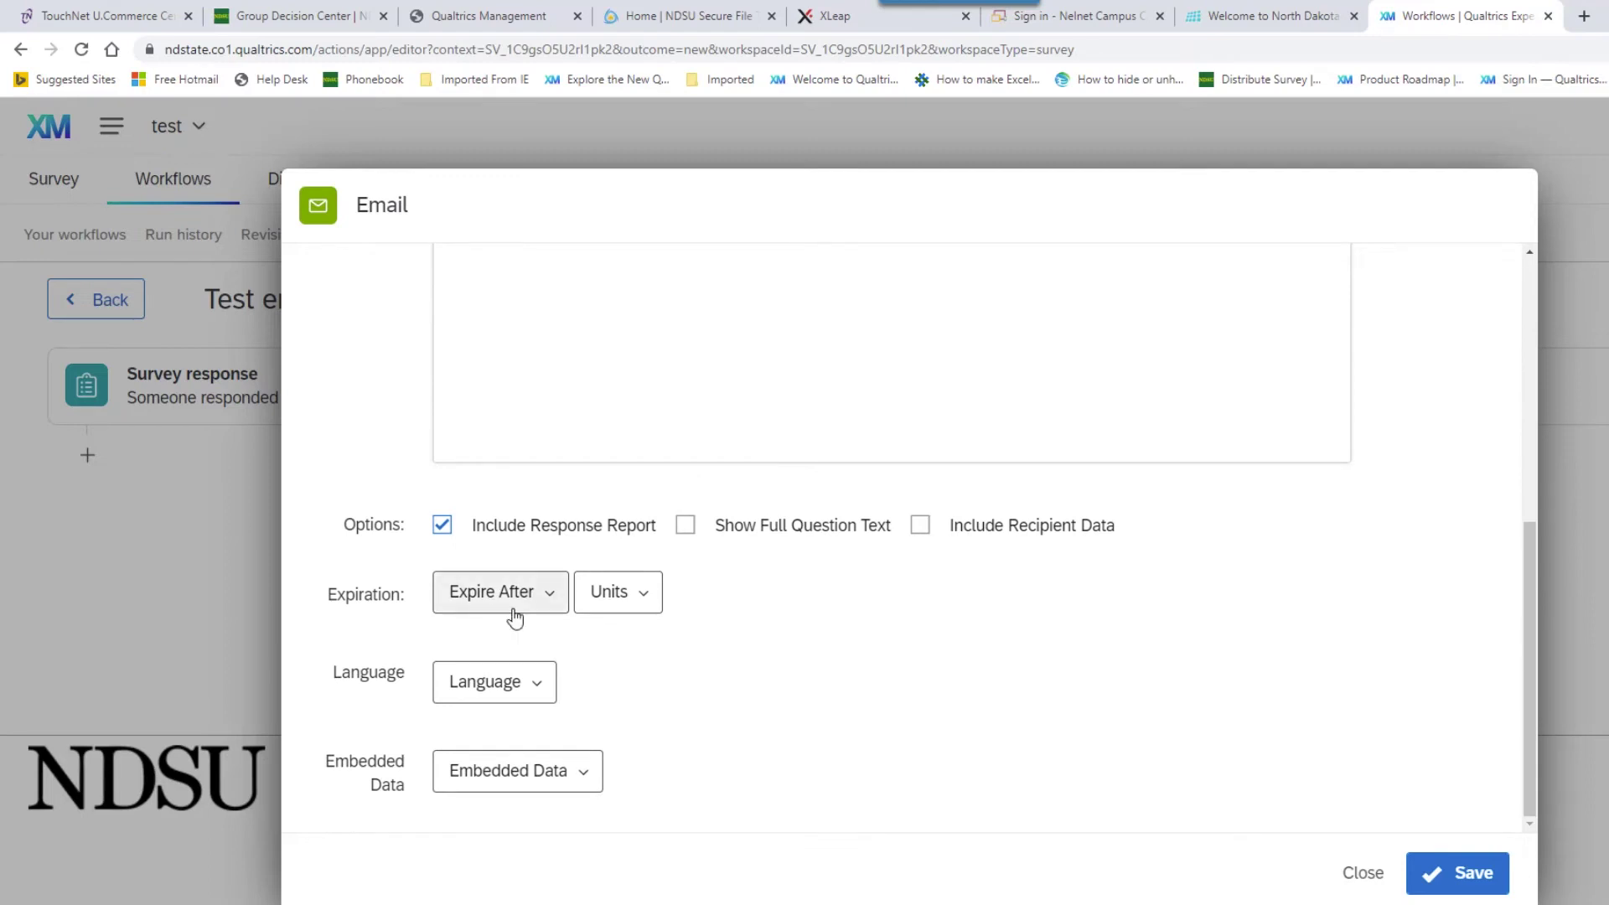
pyautogui.click(515, 618)
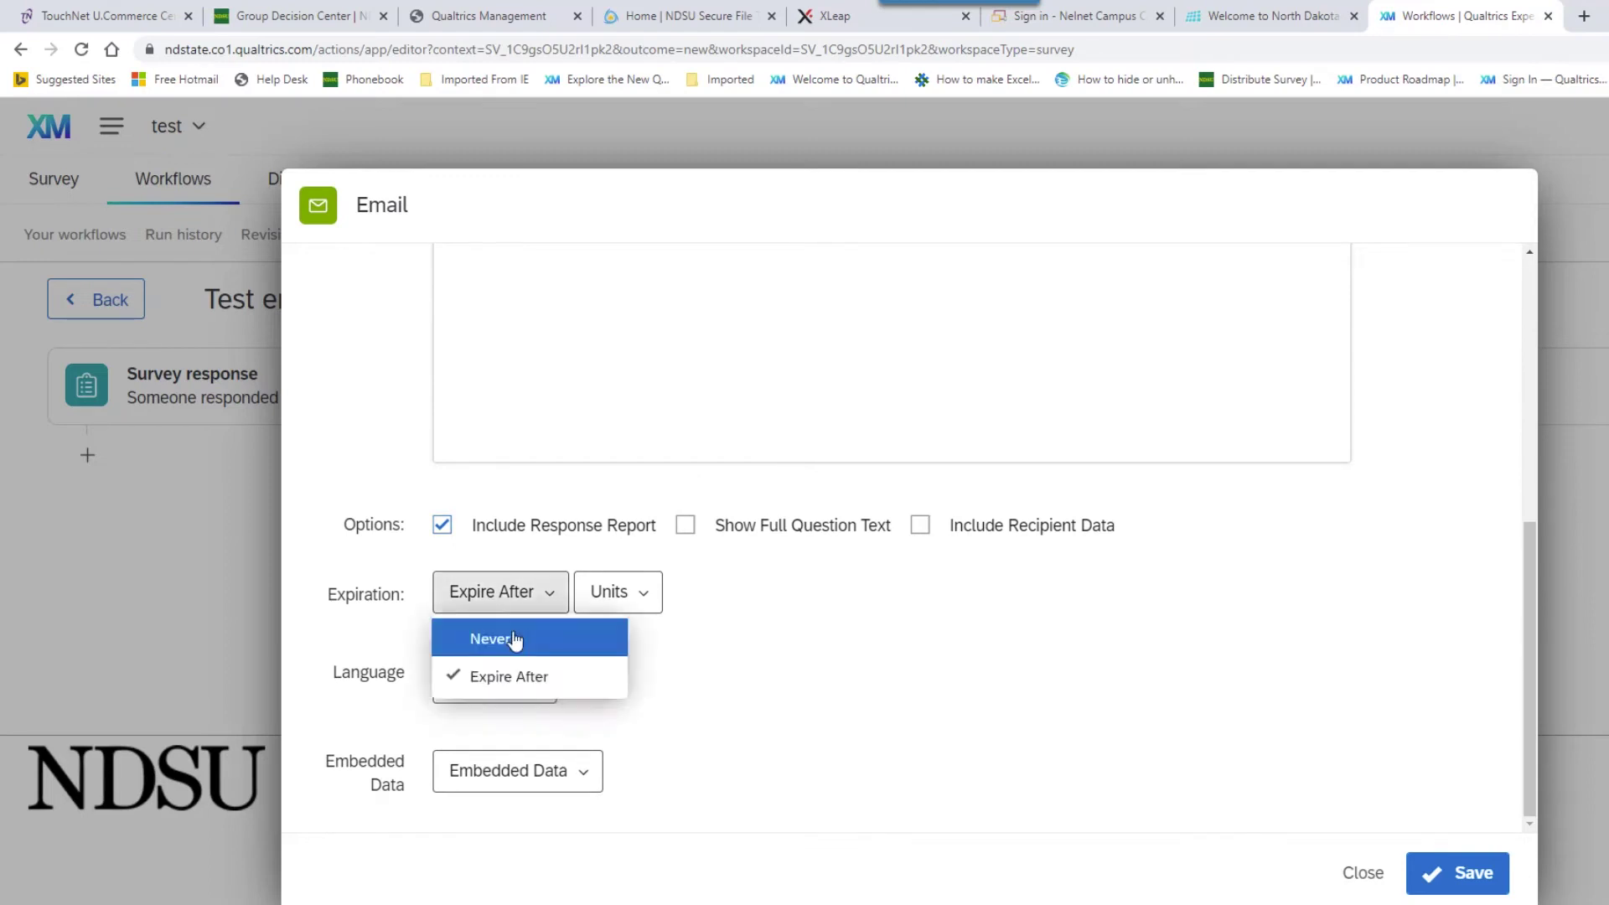
pyautogui.click(513, 640)
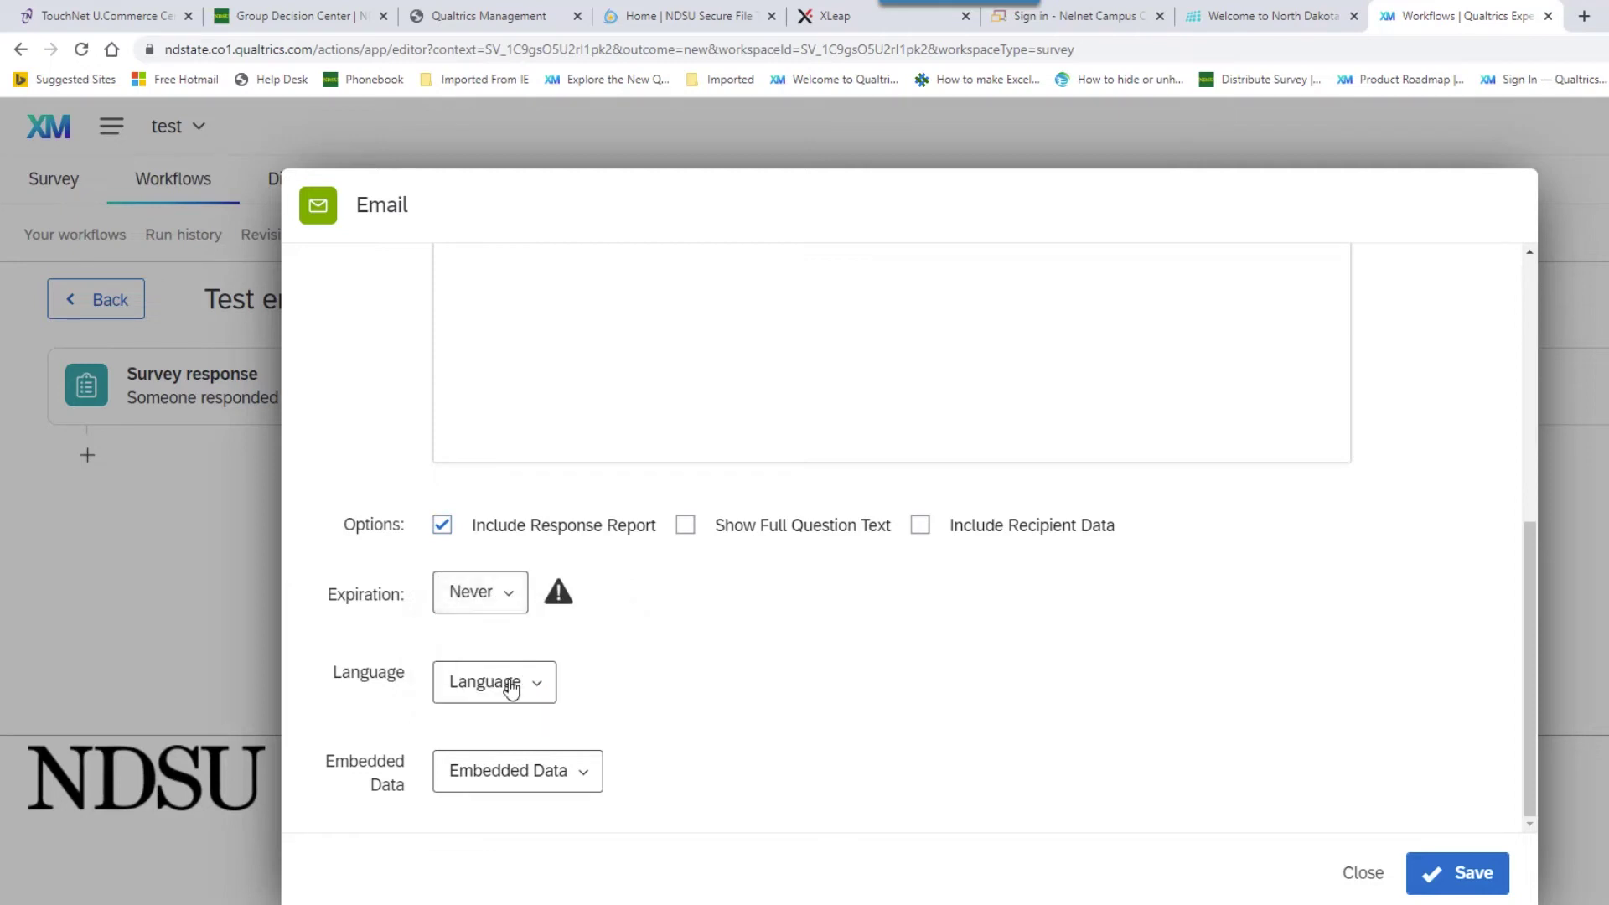
pyautogui.click(518, 773)
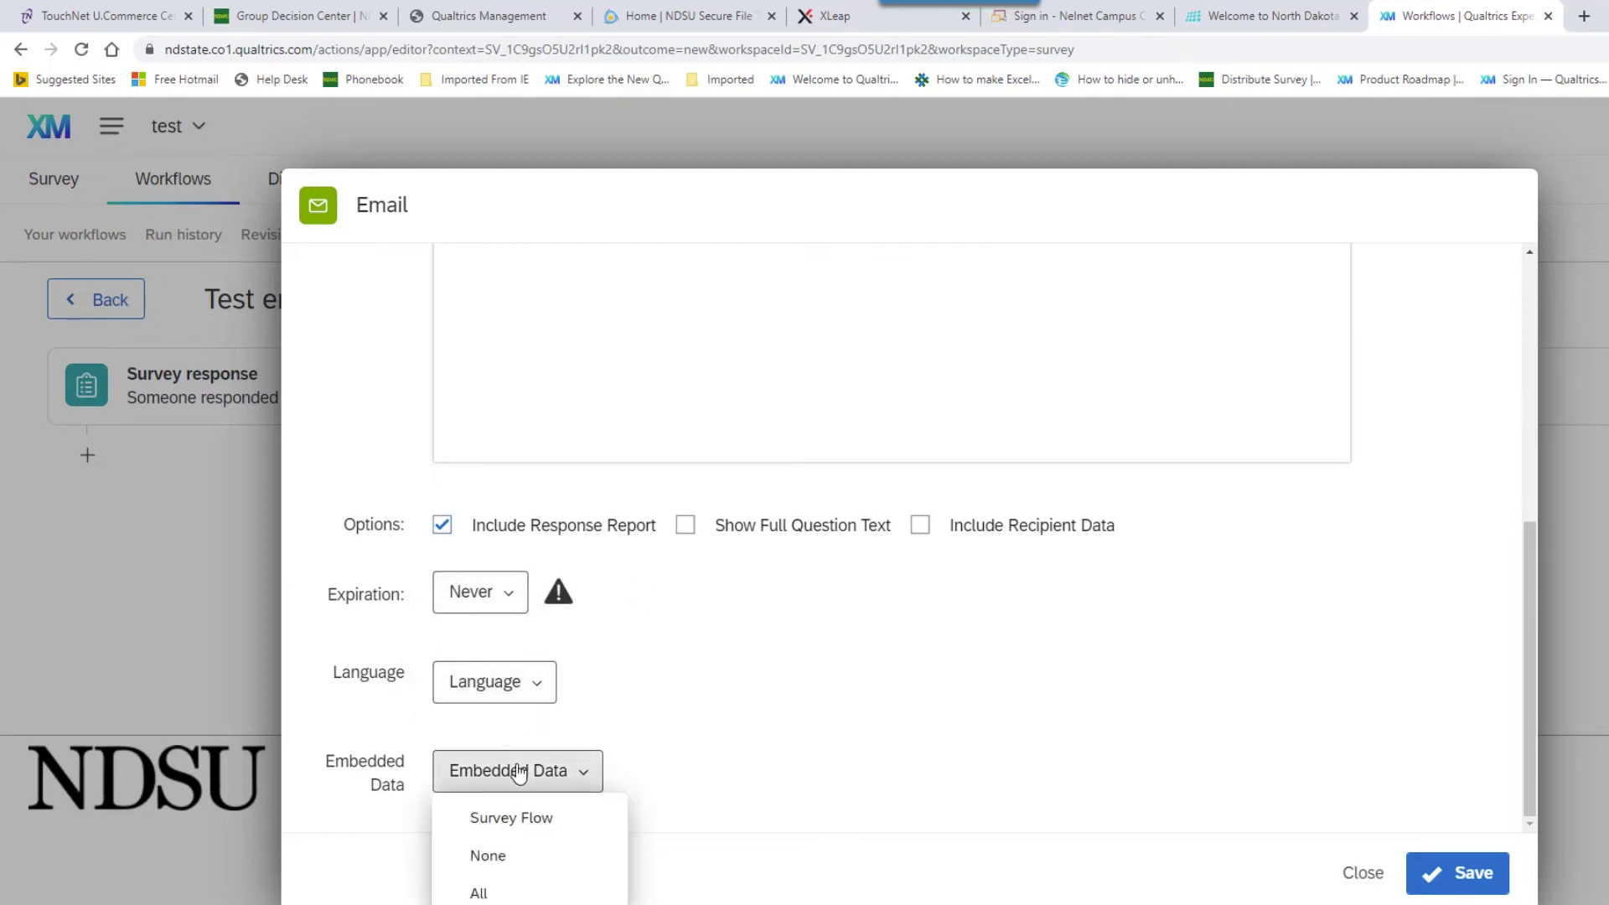
pyautogui.click(509, 863)
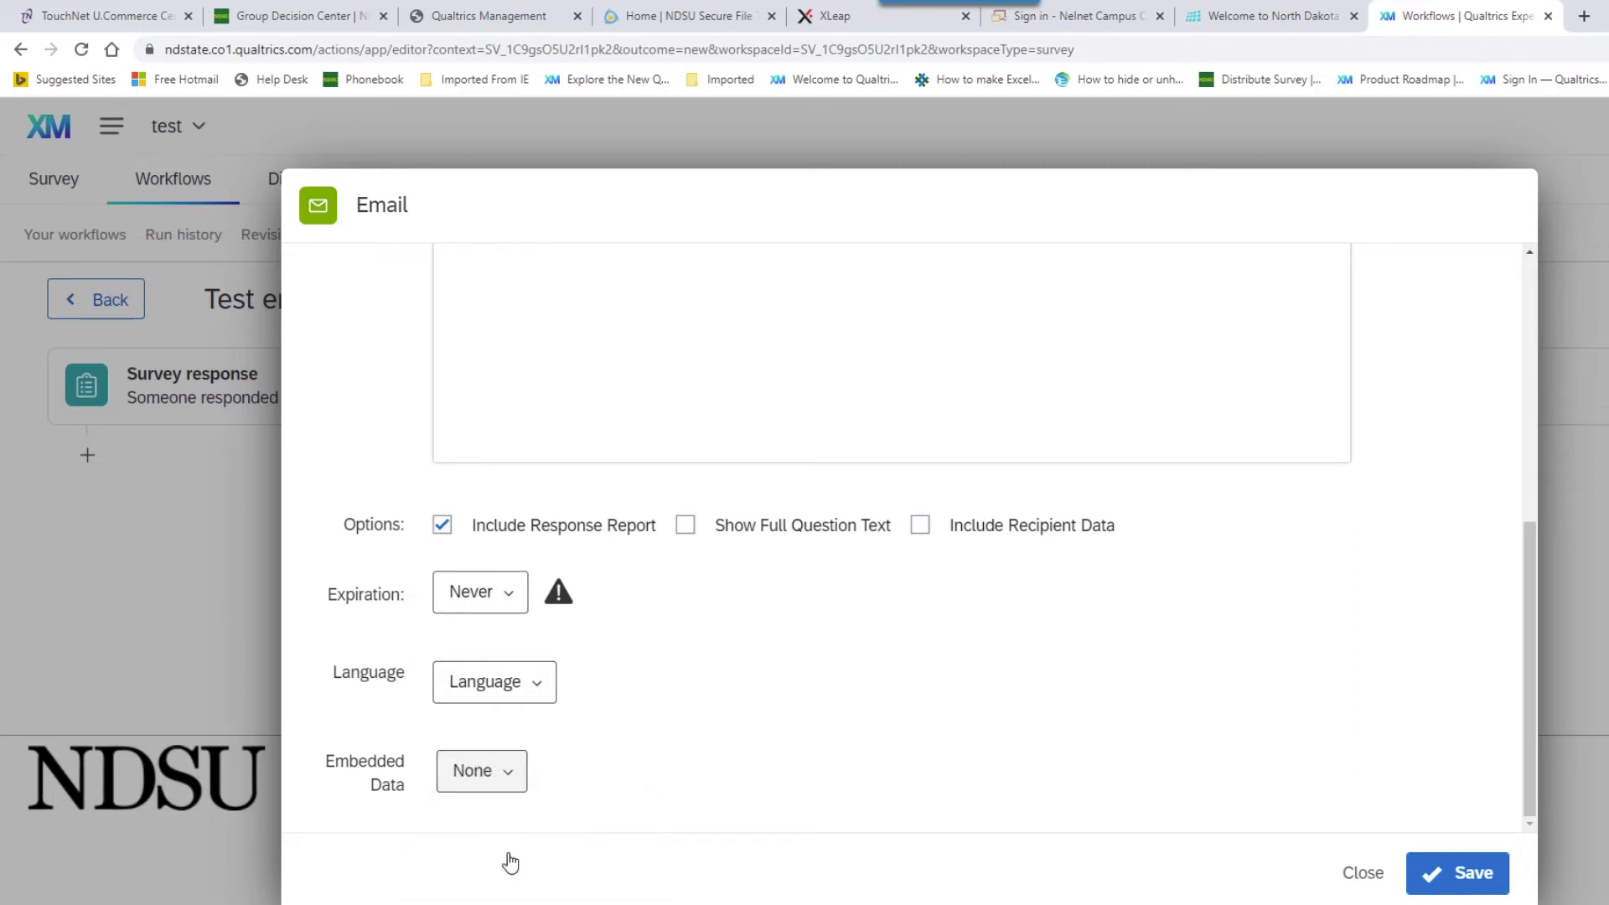
pyautogui.click(1468, 892)
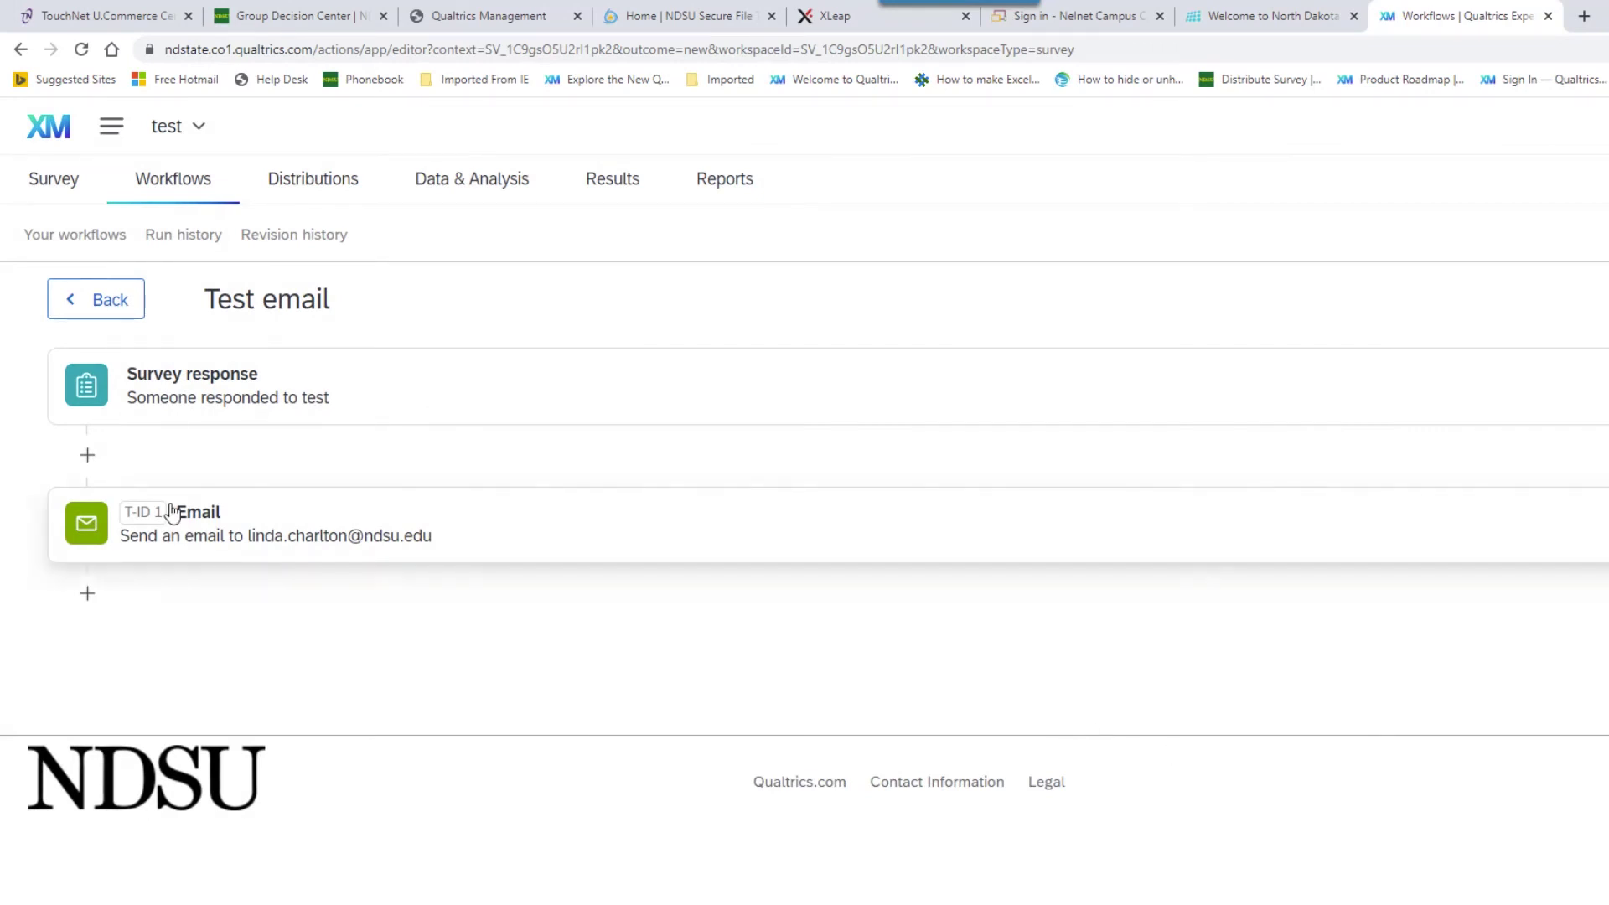
# - Insert a Conditions step before the email, matching any, with a question-based condition
pyautogui.click(89, 459)
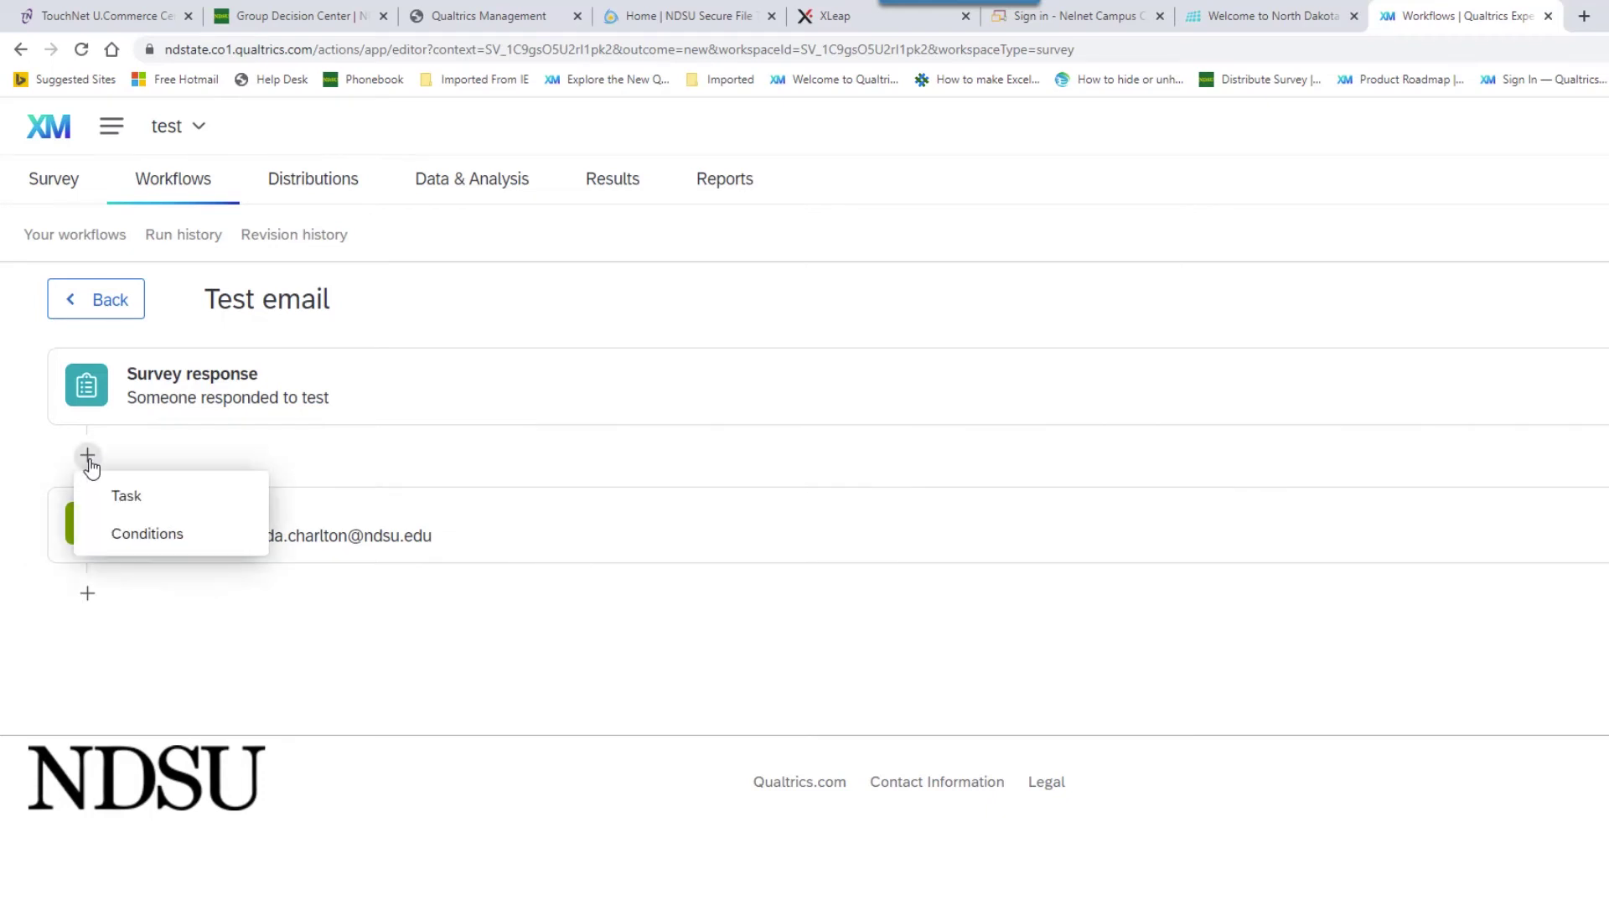
pyautogui.click(145, 541)
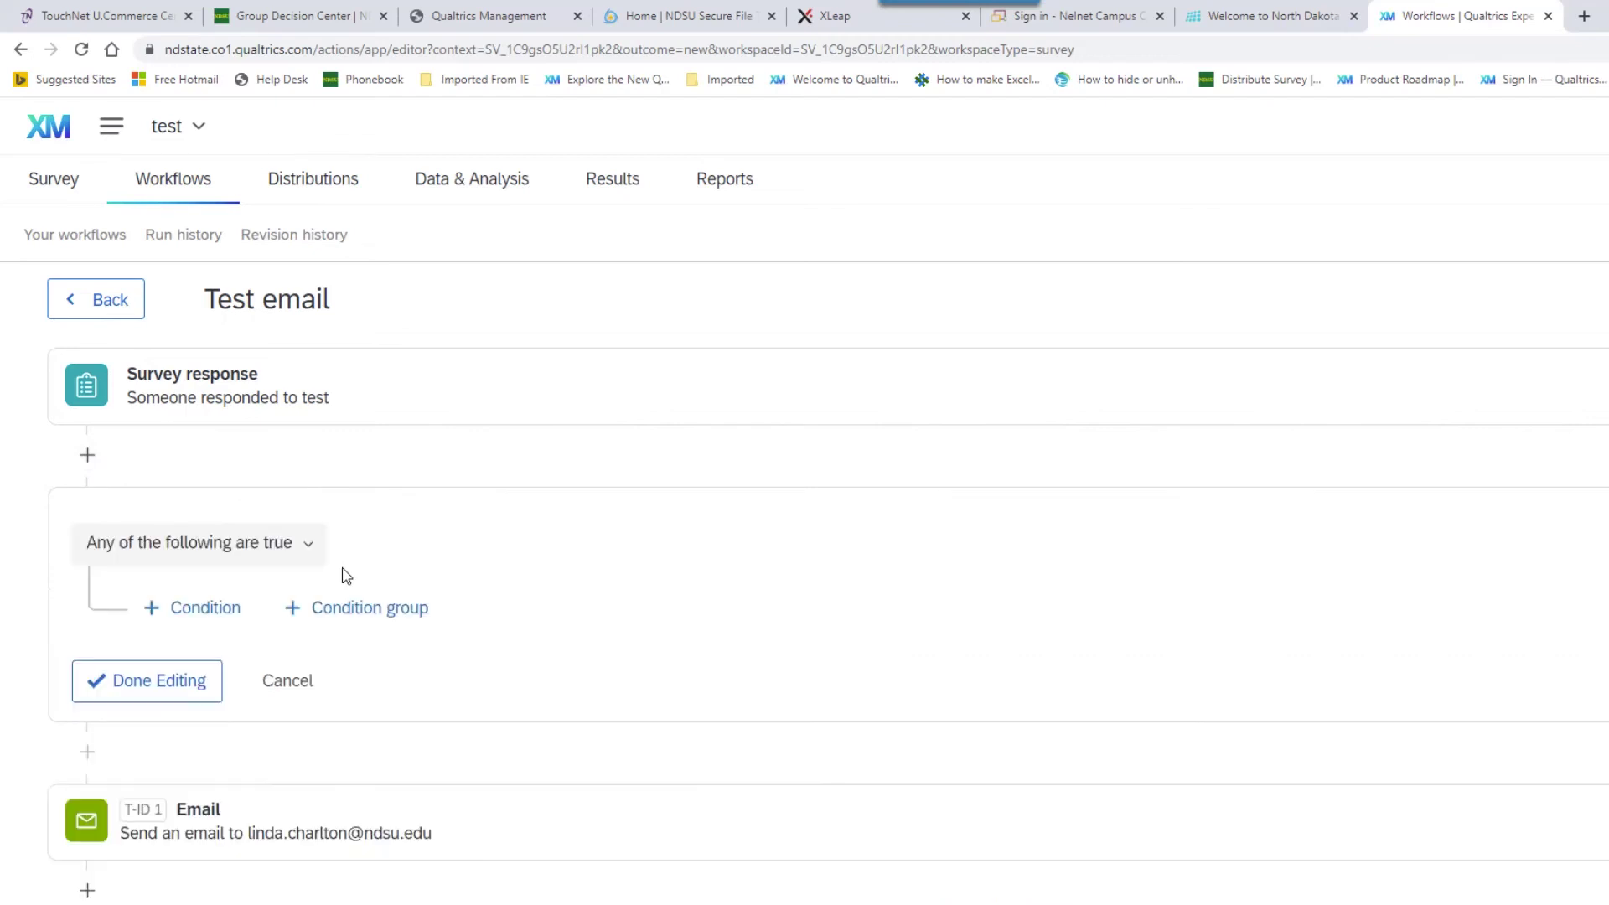
pyautogui.click(307, 546)
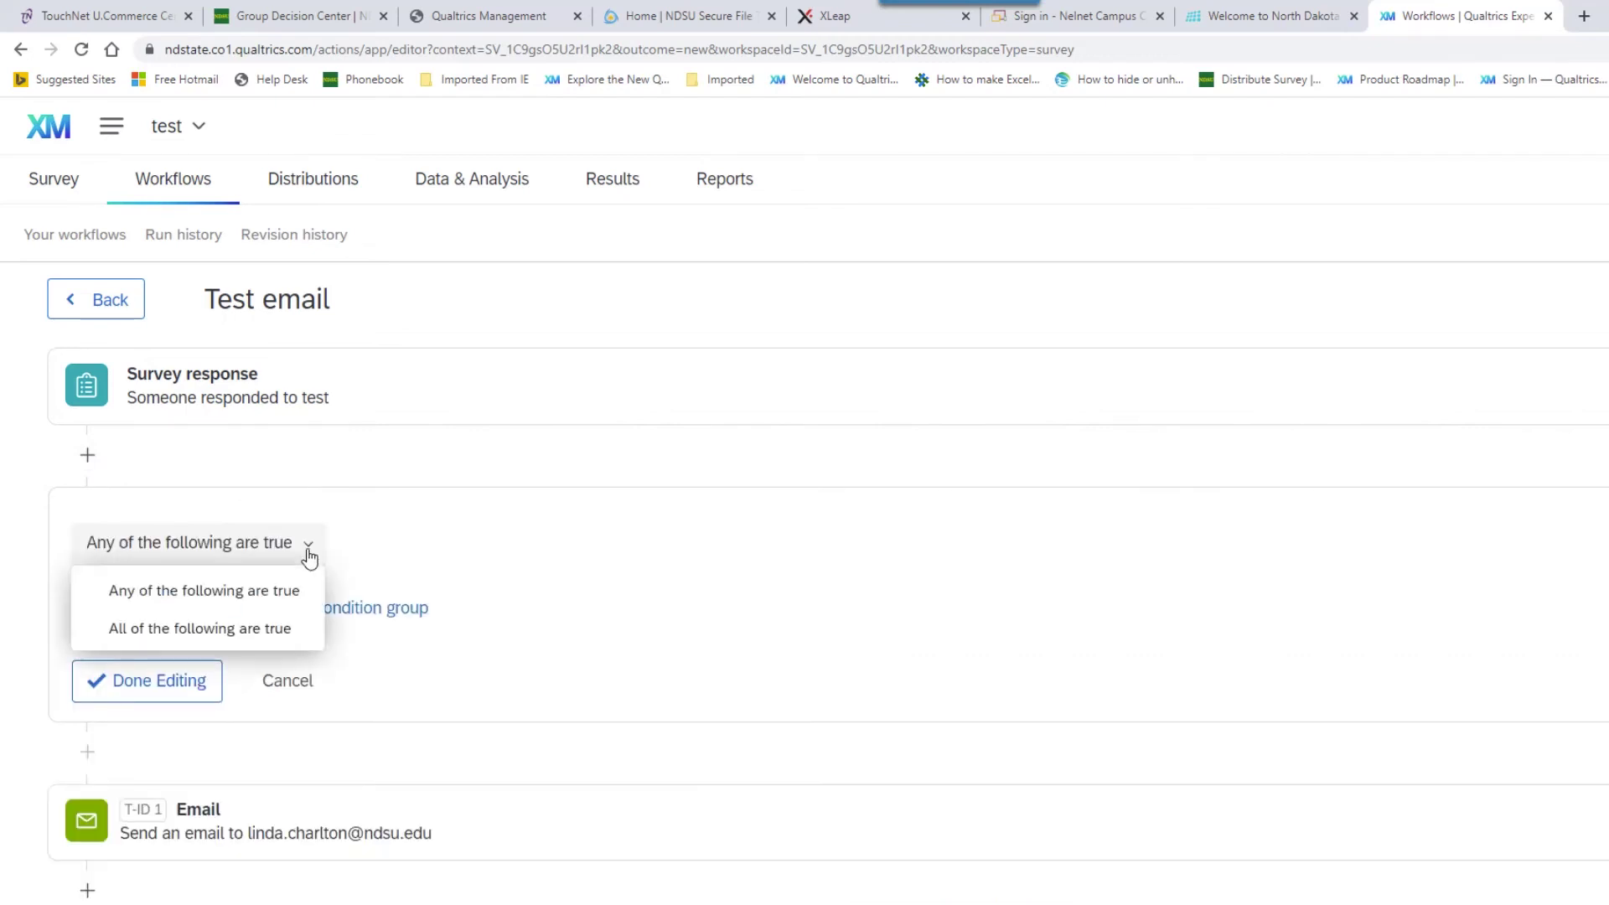
pyautogui.click(309, 546)
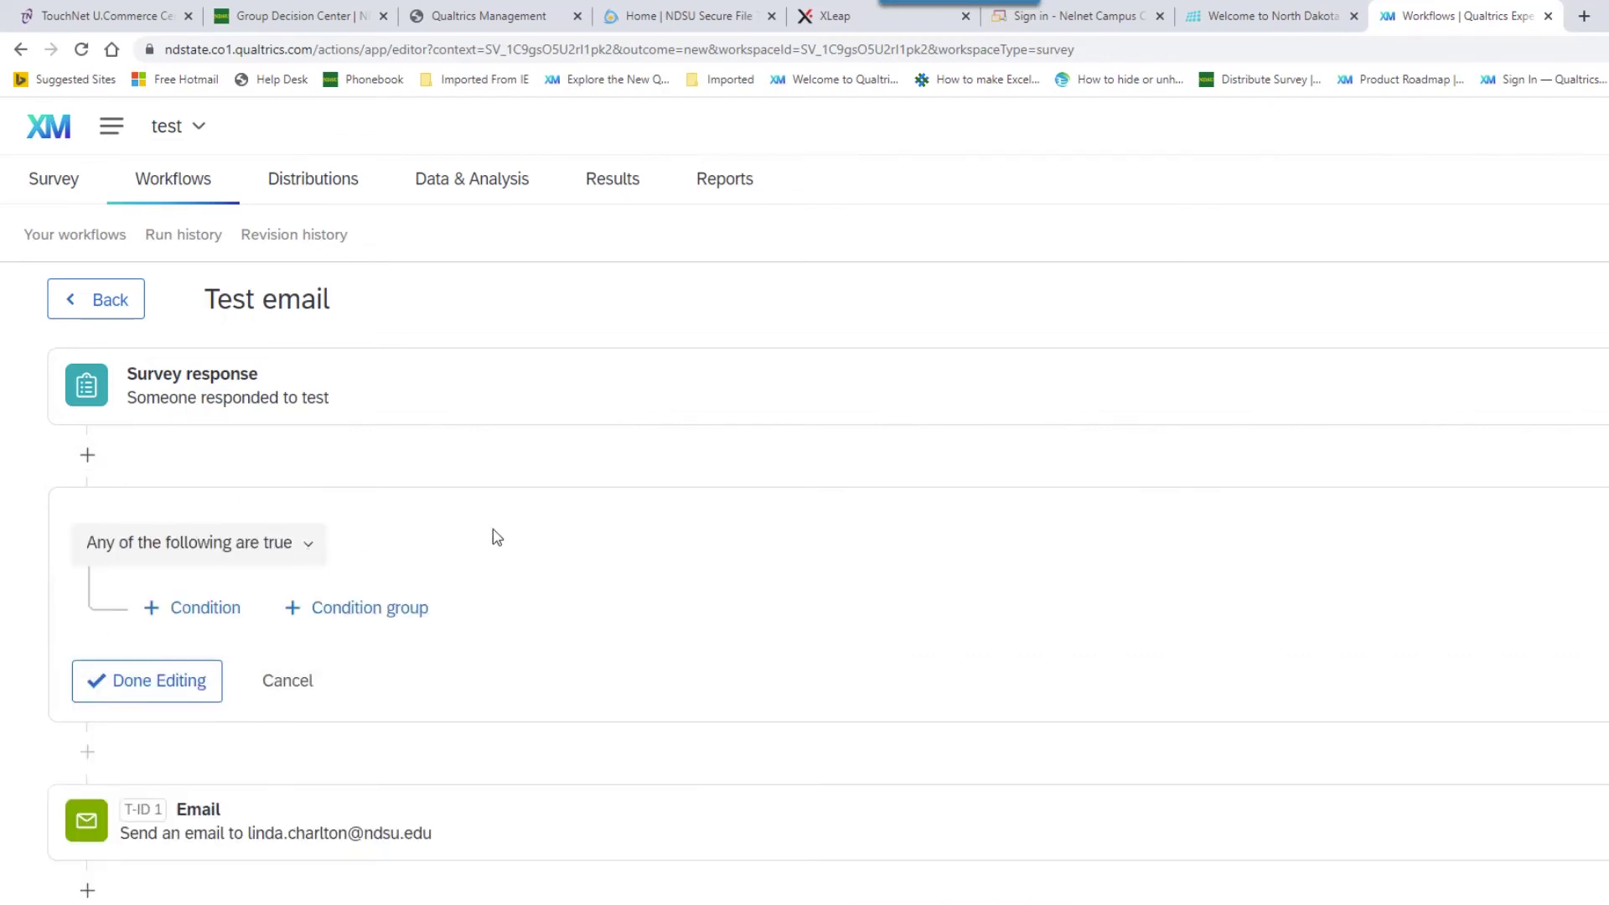
pyautogui.click(200, 621)
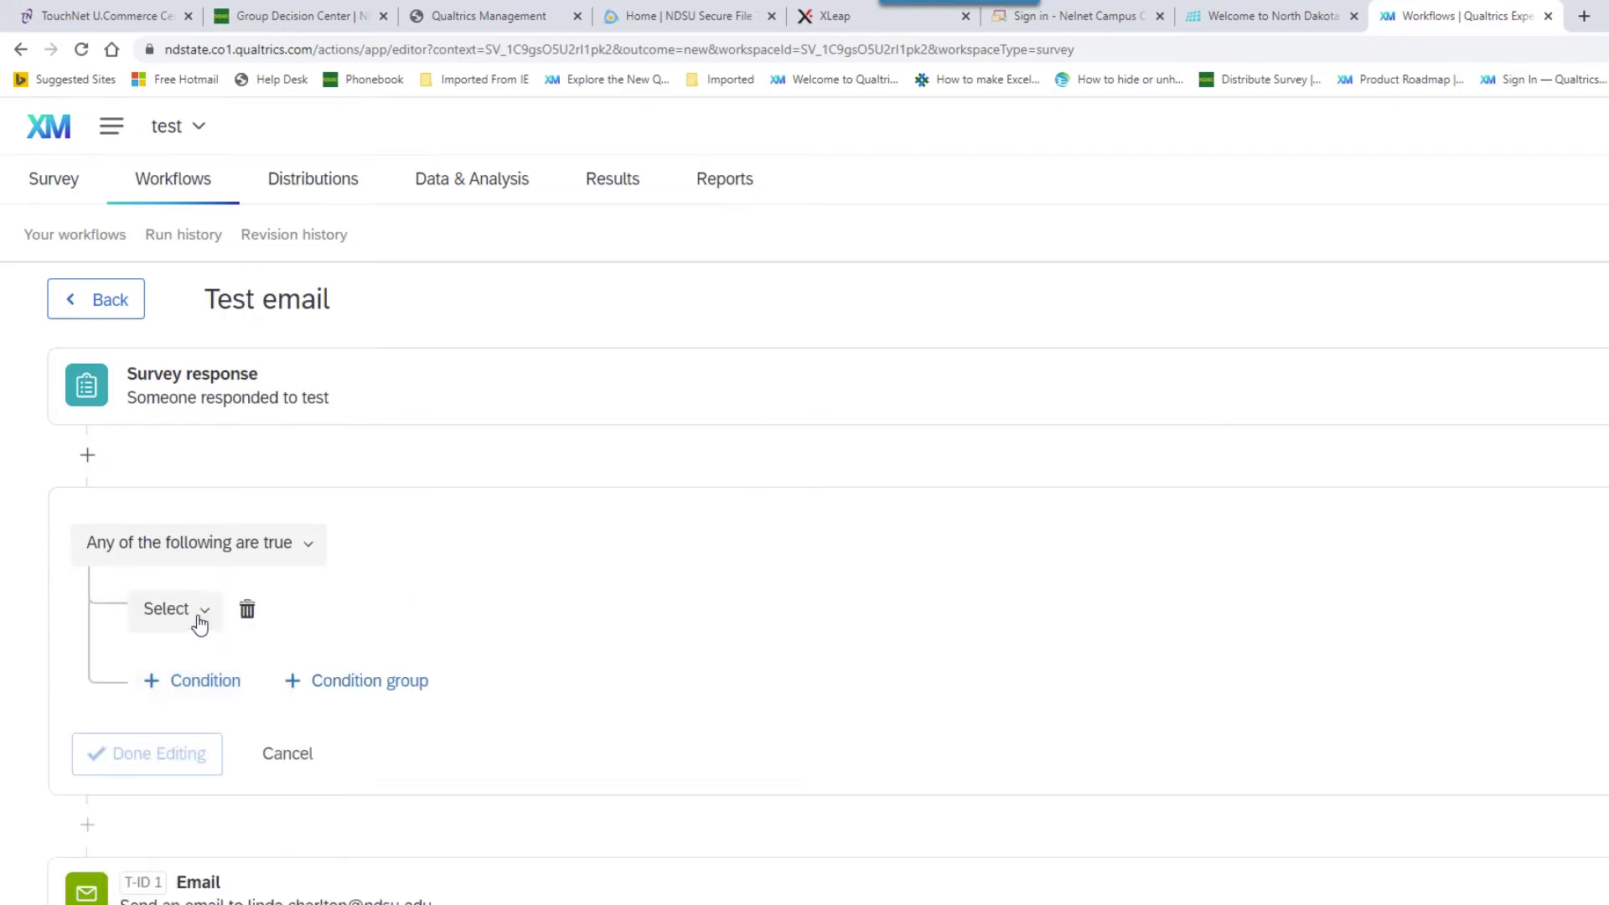
pyautogui.click(199, 621)
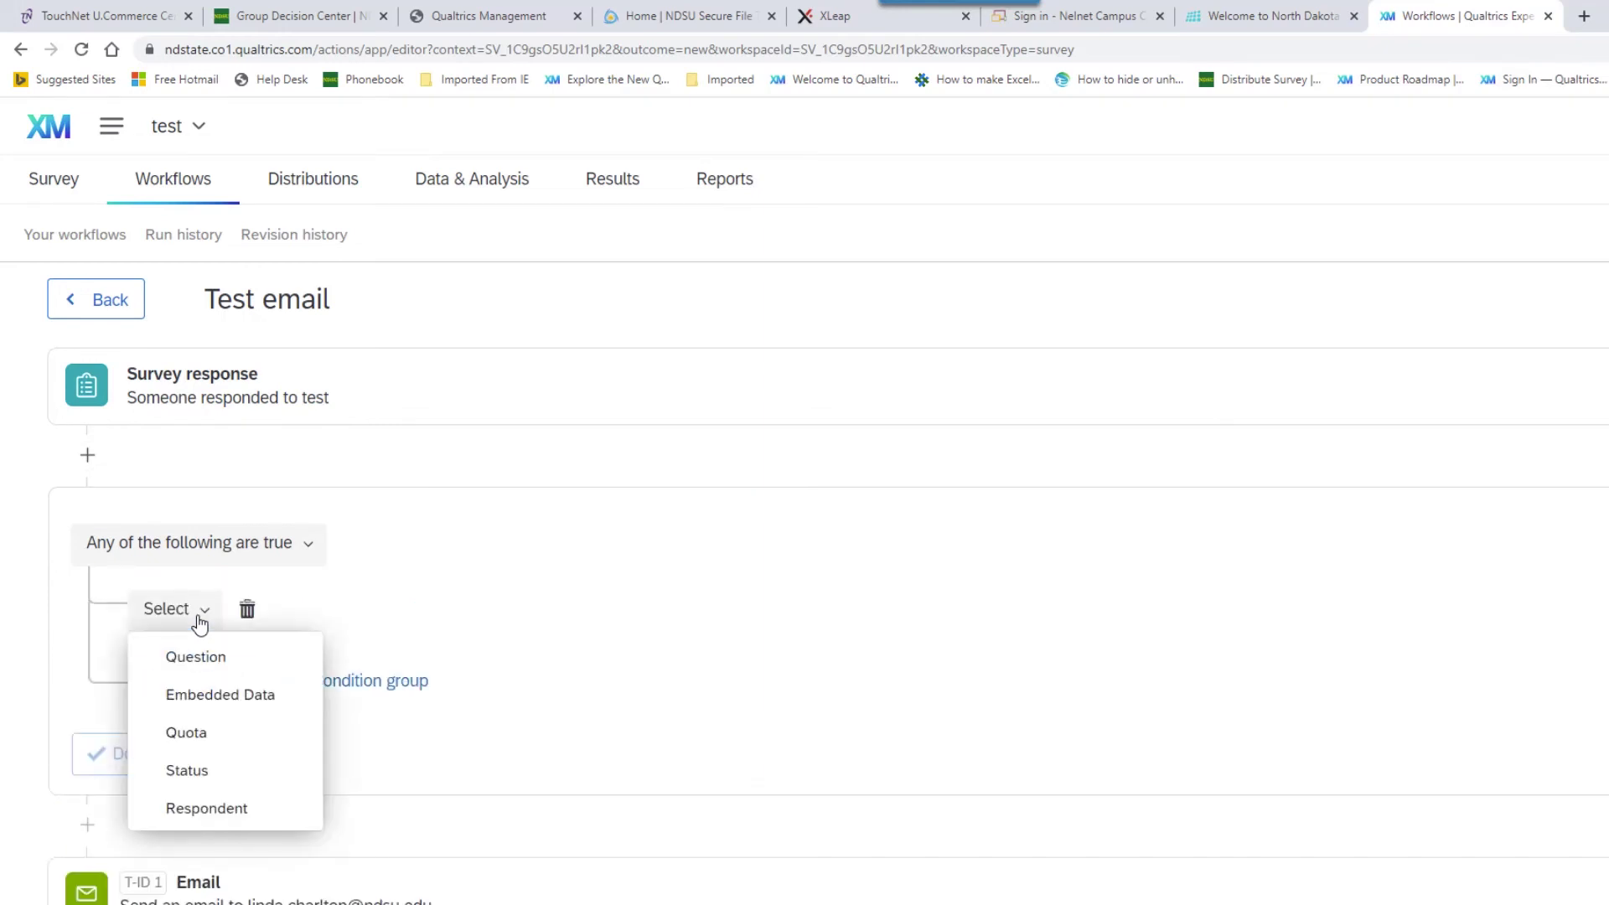
pyautogui.click(208, 671)
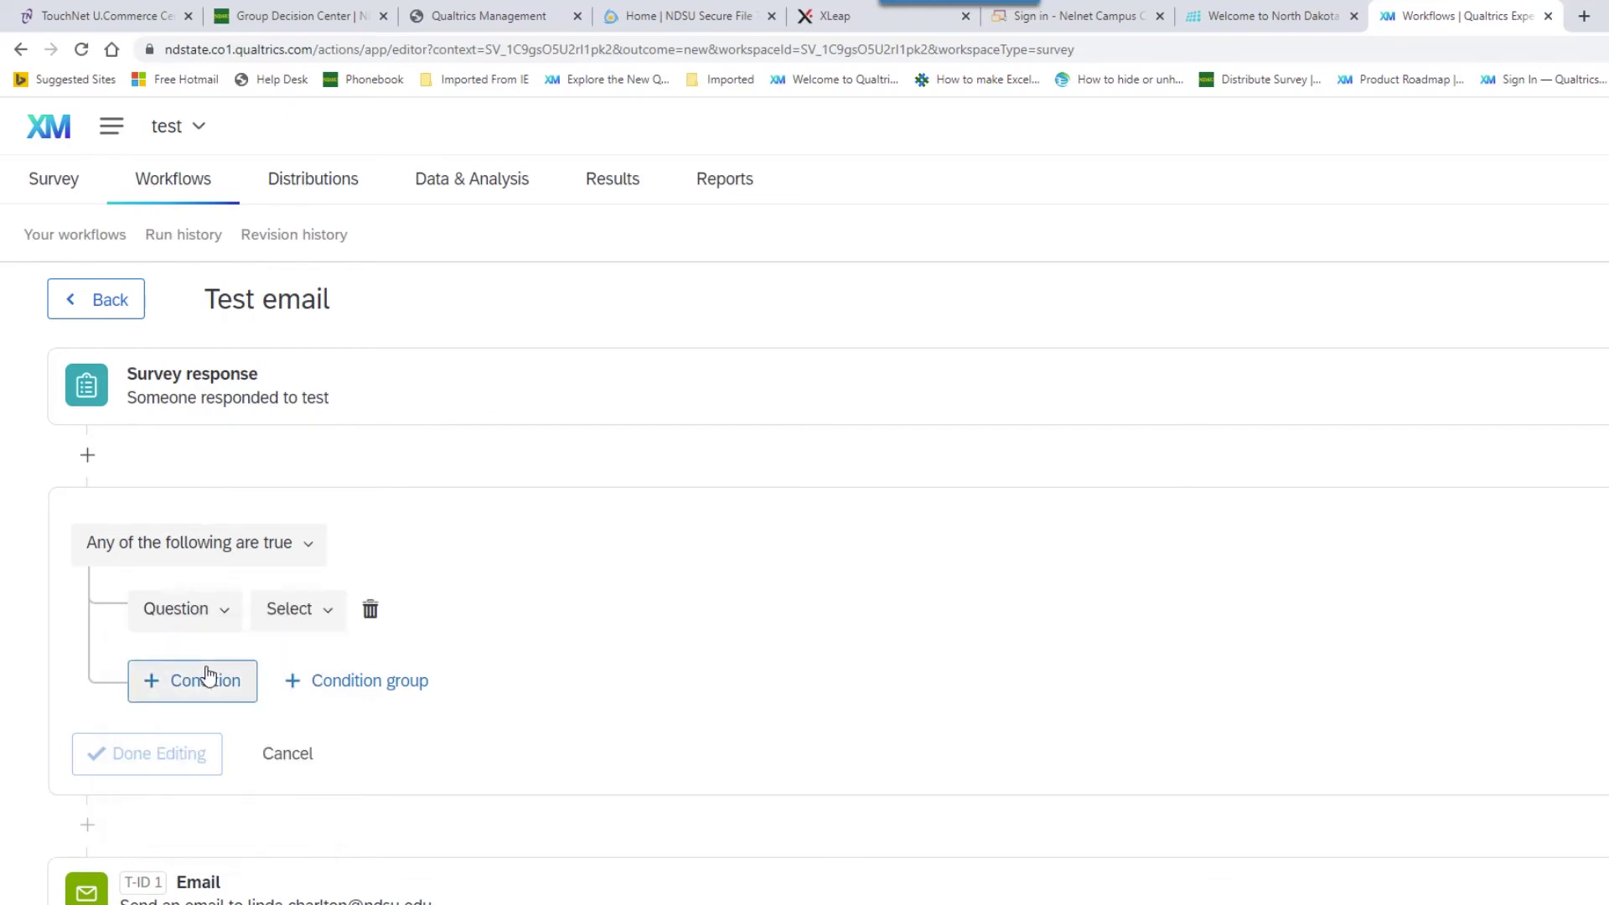
# - Set the condition to Q1 How to use Manage reusable choices, Agree, is selected
pyautogui.click(289, 624)
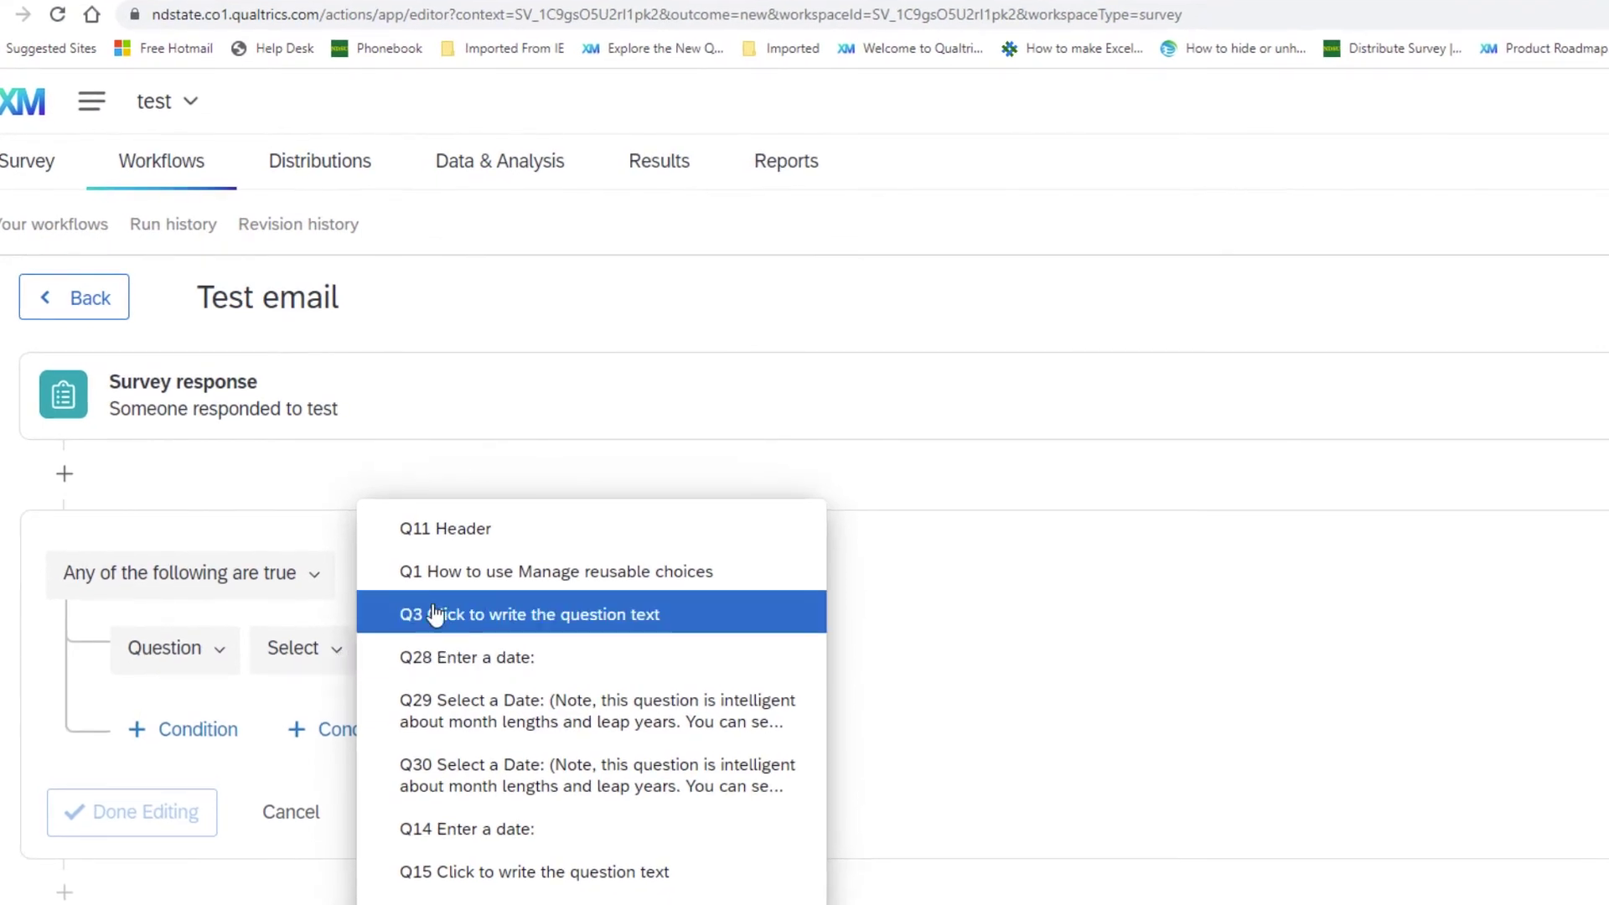
pyautogui.click(497, 586)
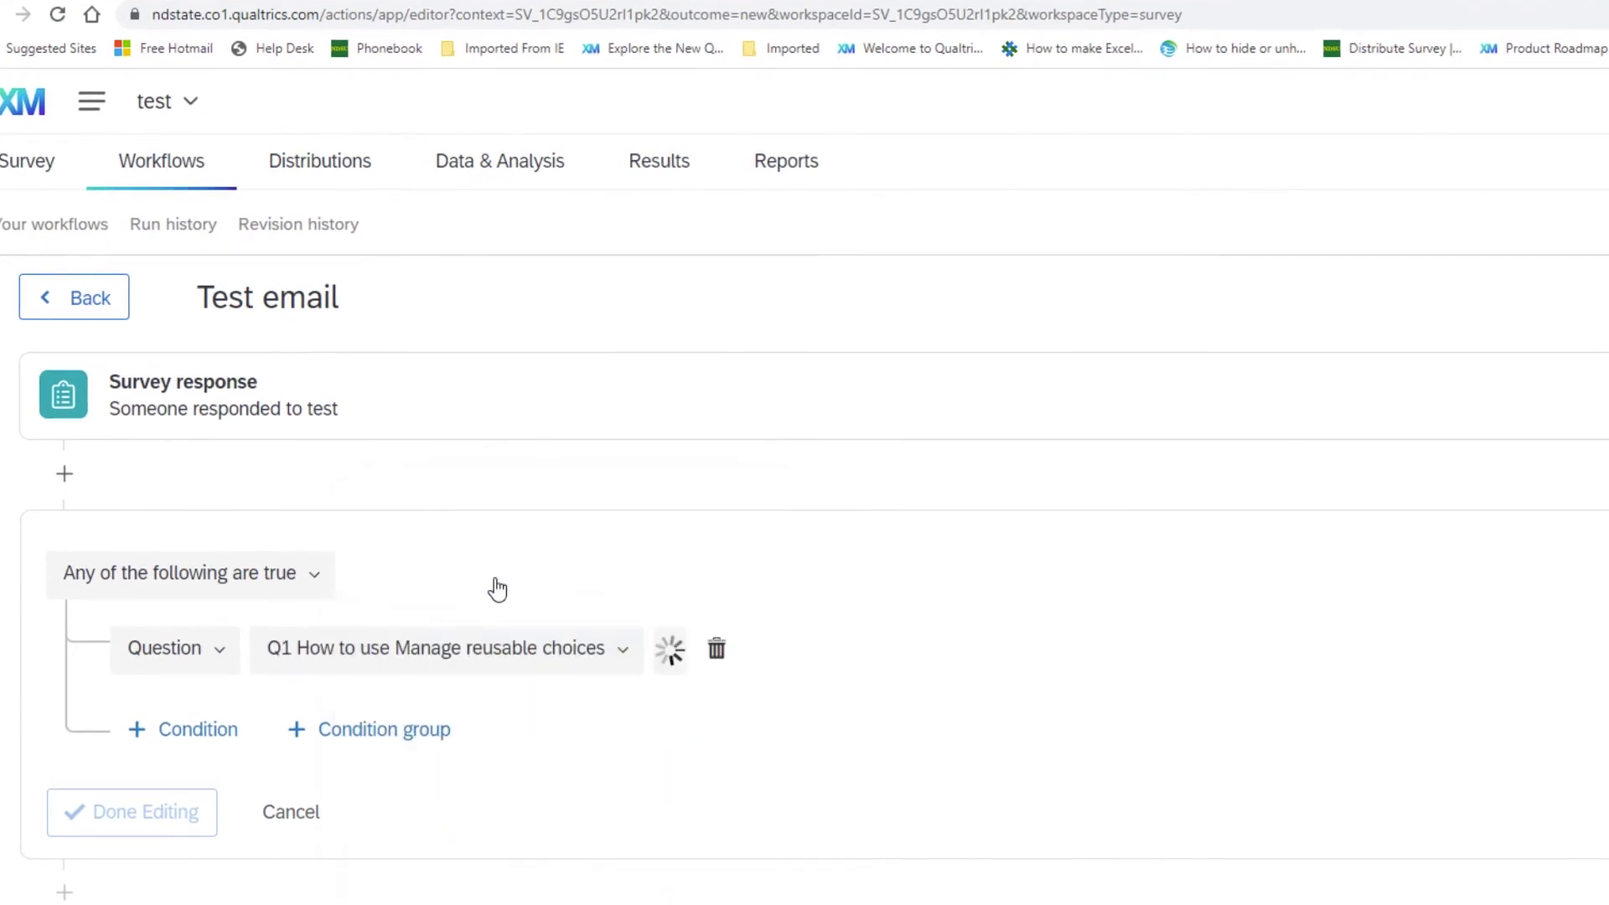
pyautogui.click(698, 652)
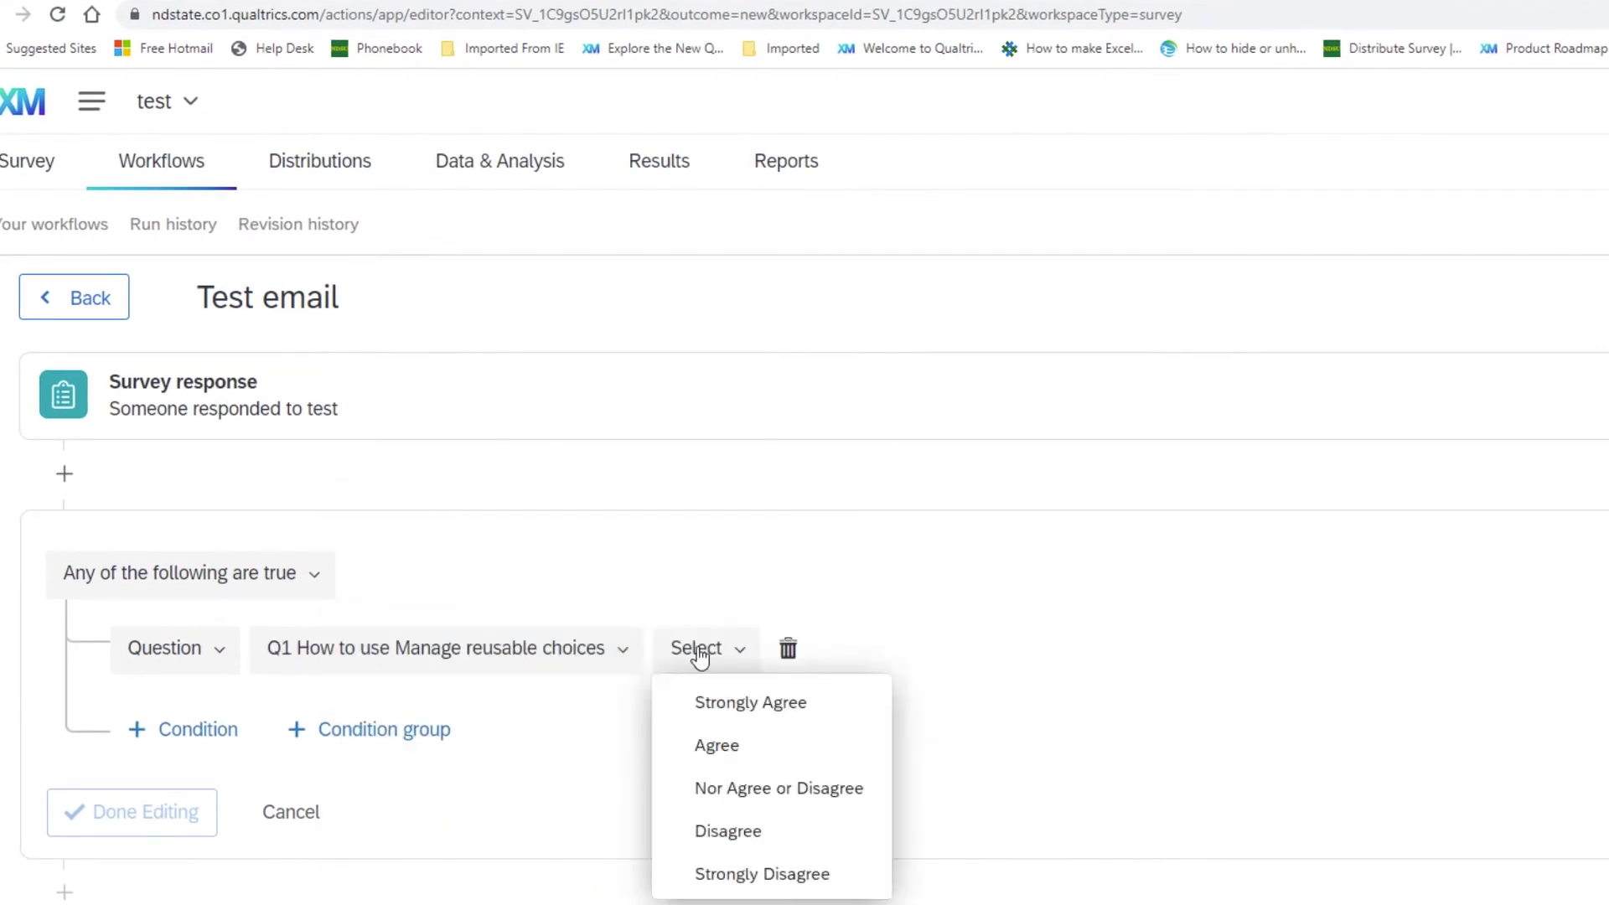
pyautogui.click(731, 753)
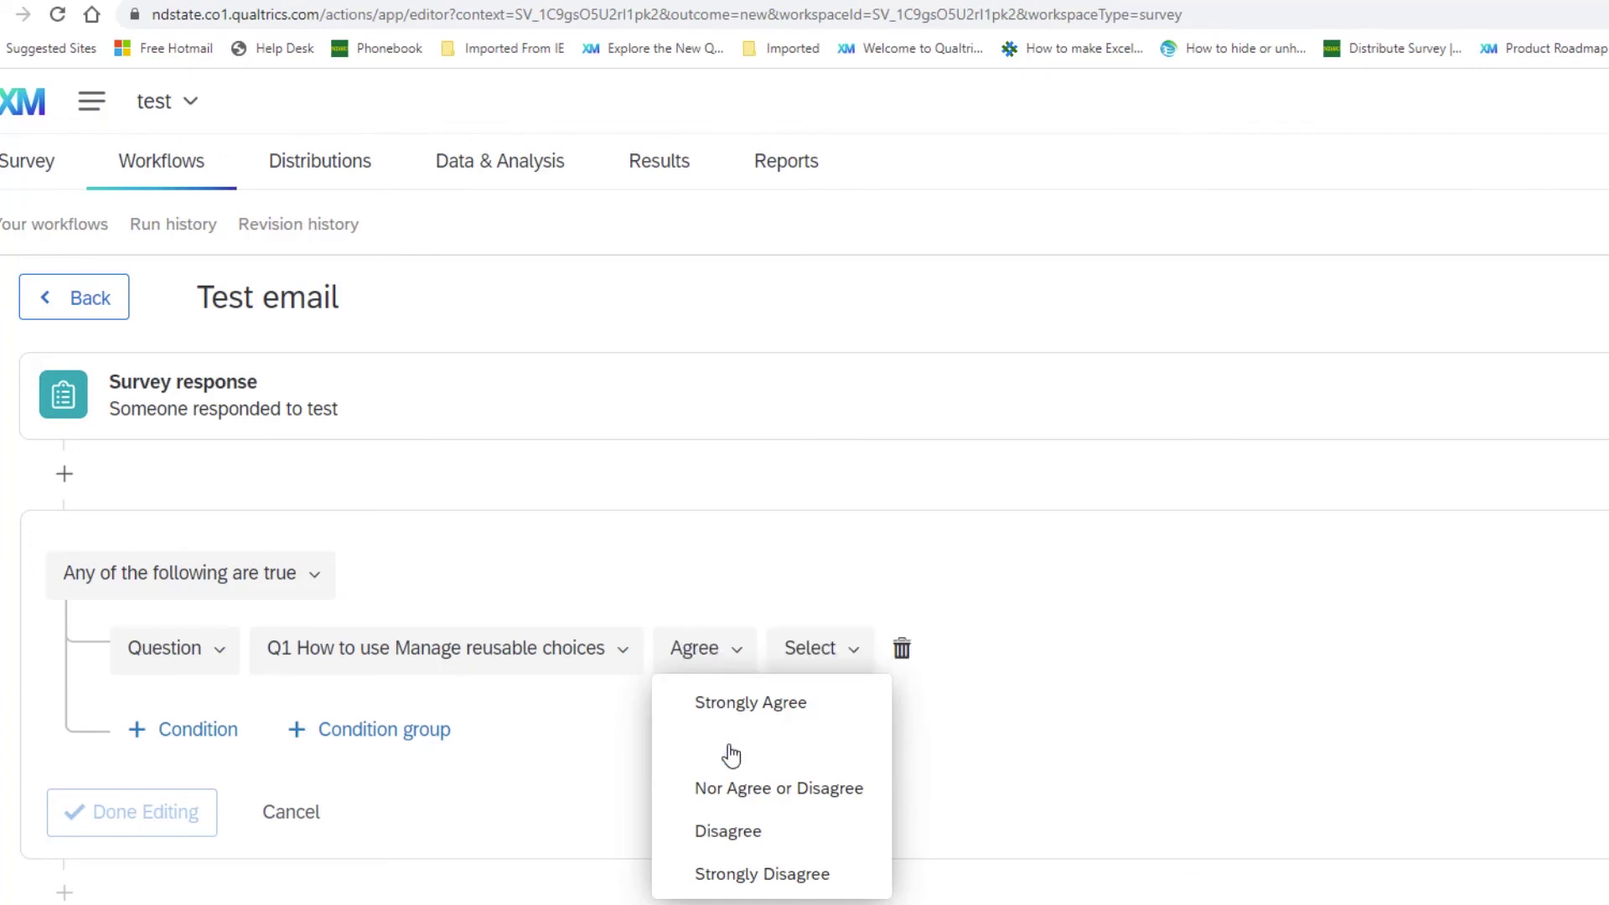
pyautogui.click(834, 669)
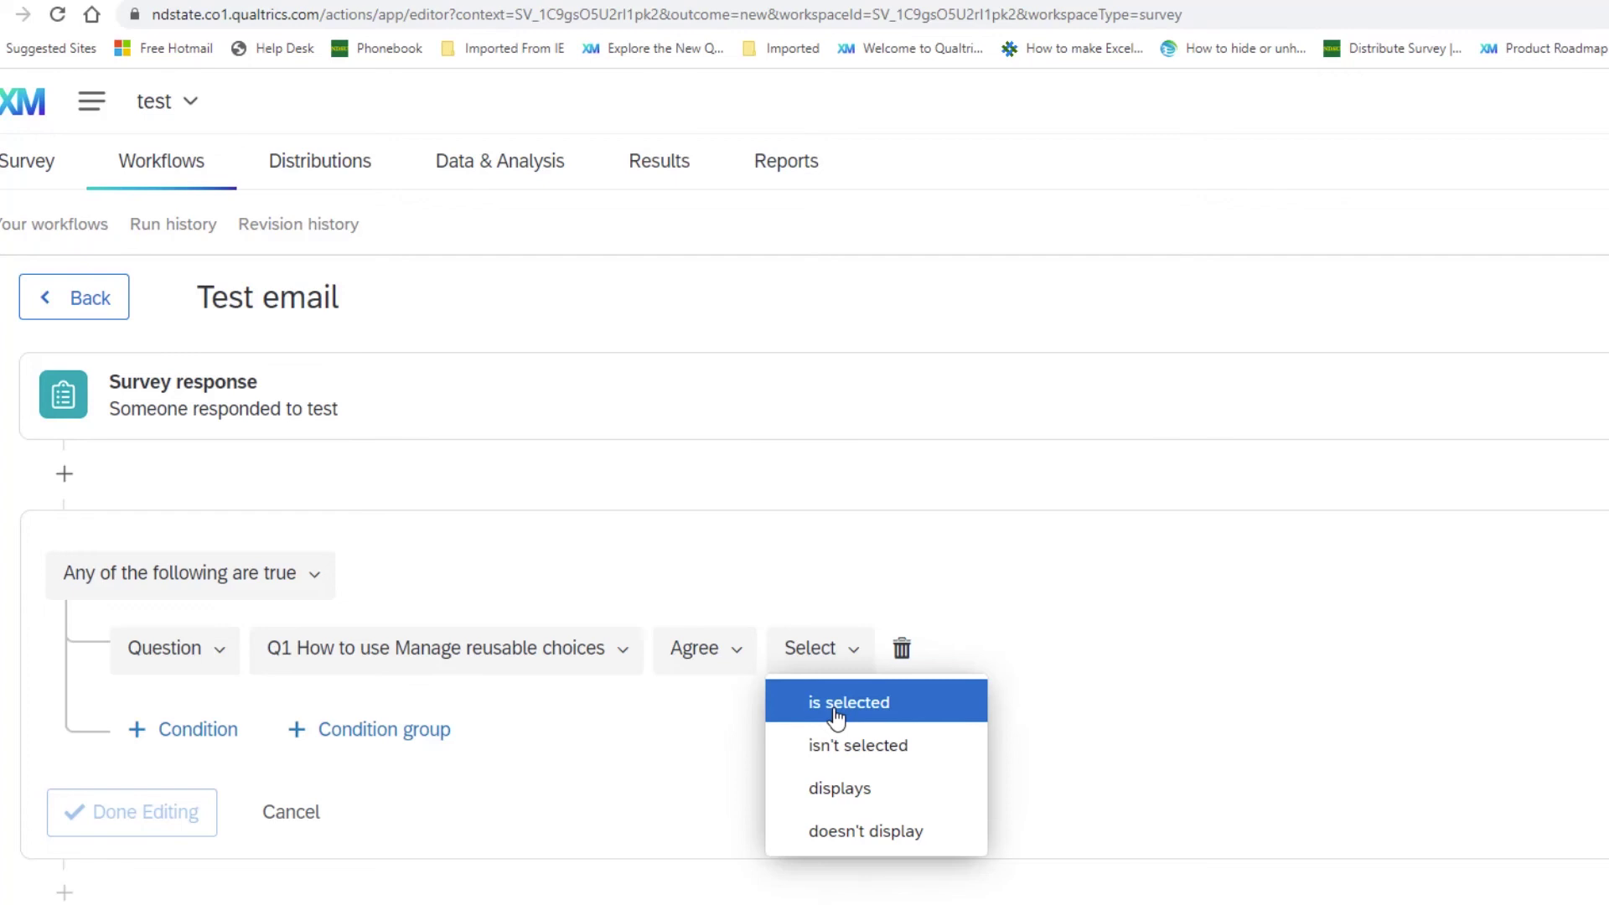
pyautogui.click(835, 714)
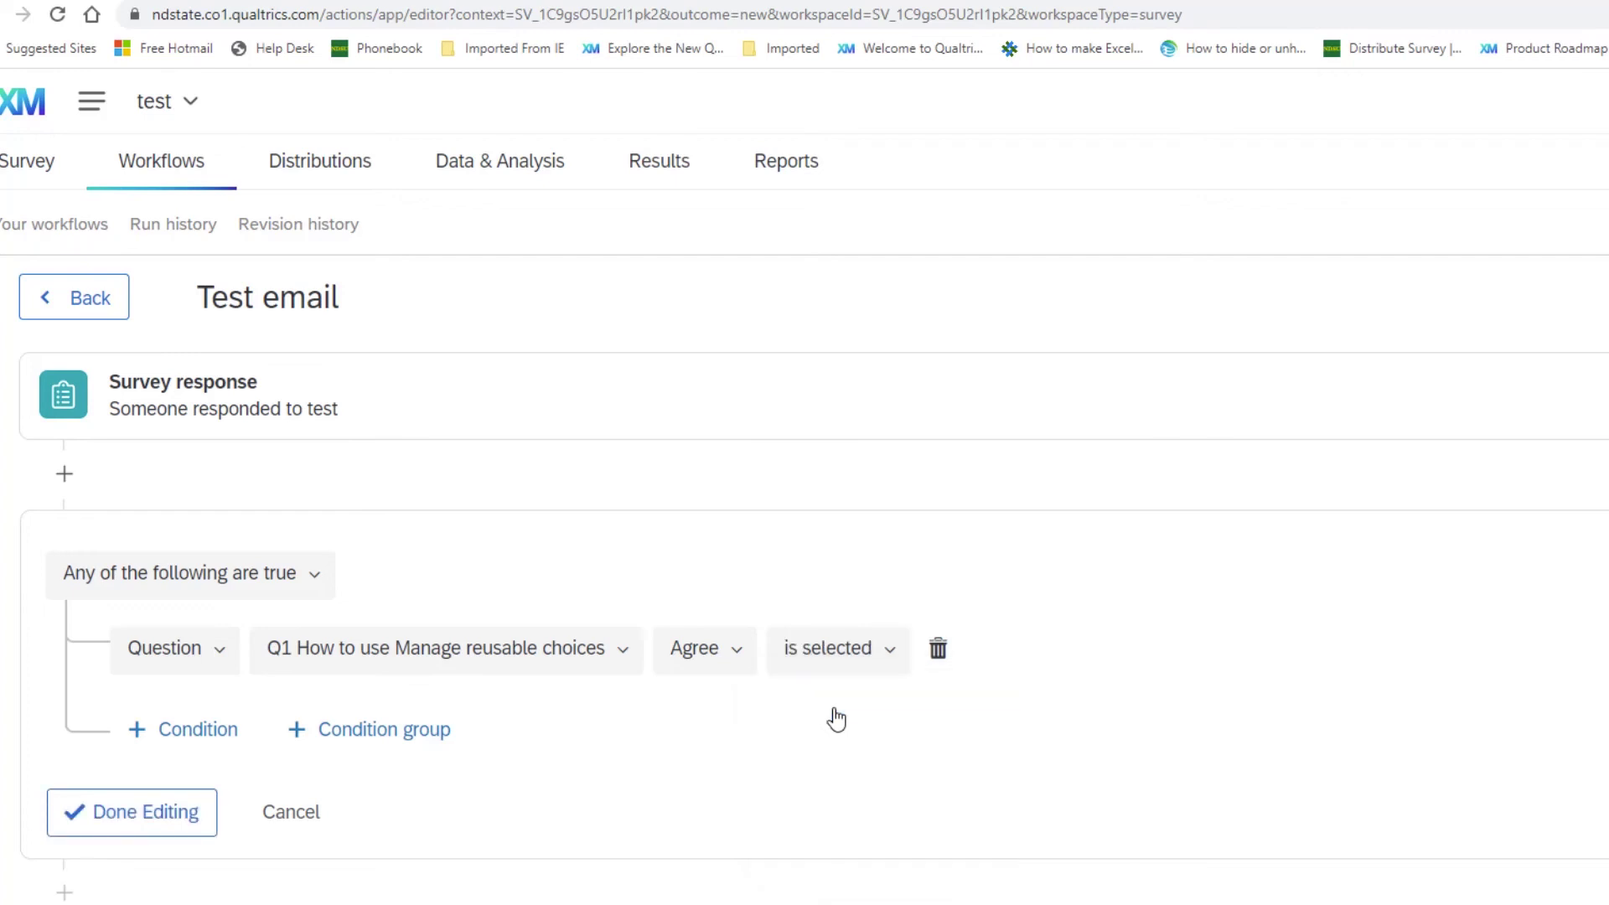
pyautogui.scroll(-1, 836, 718)
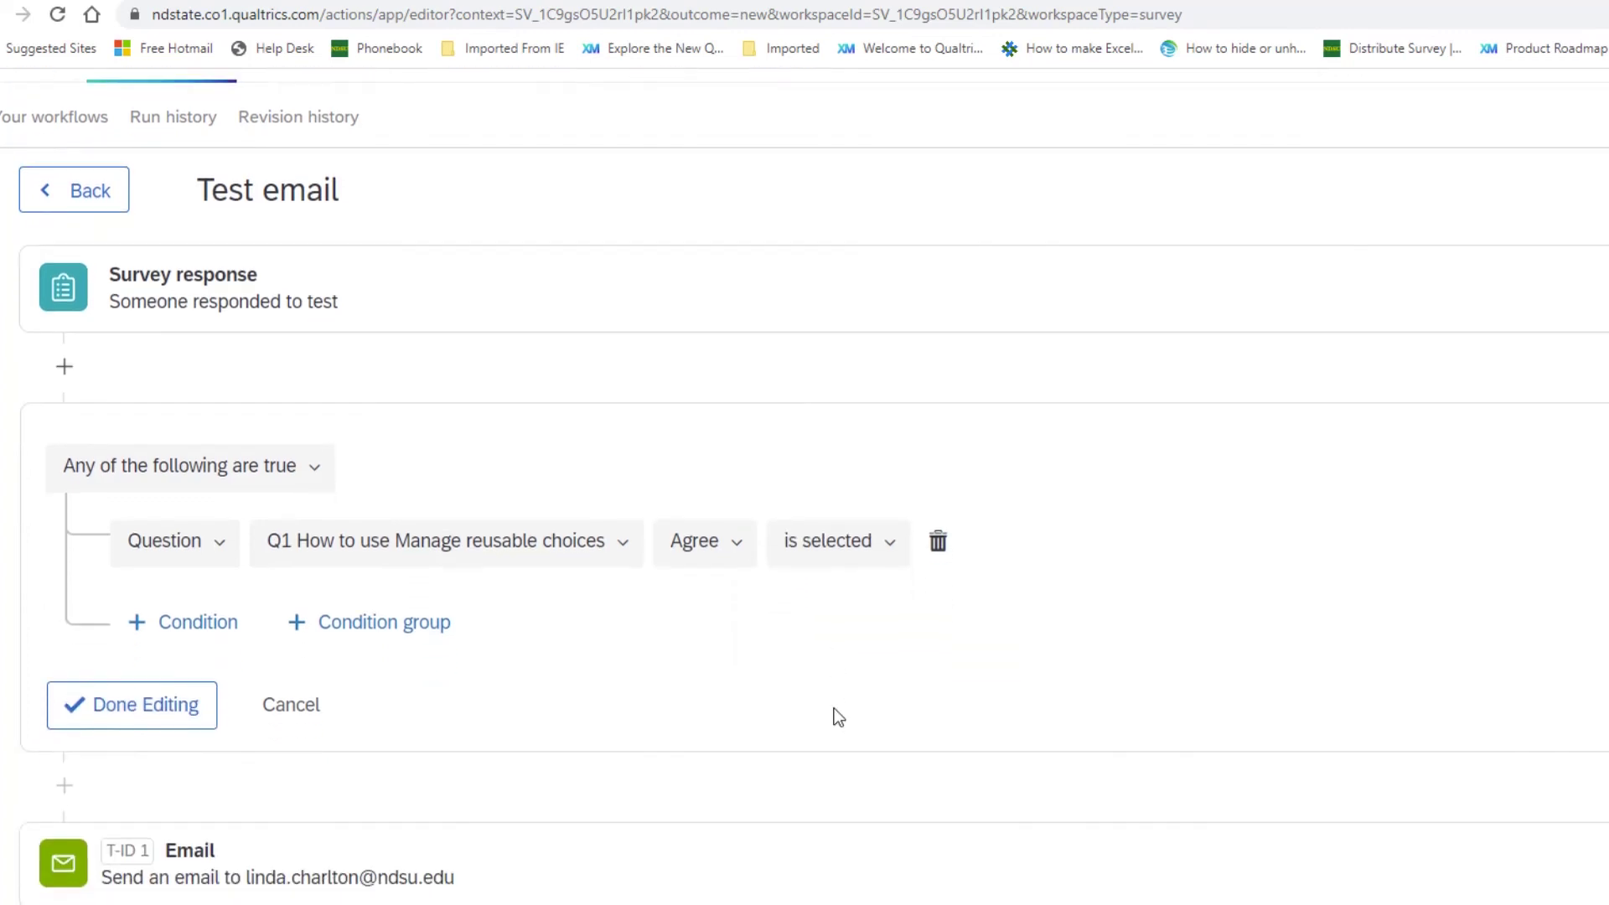
pyautogui.click(182, 710)
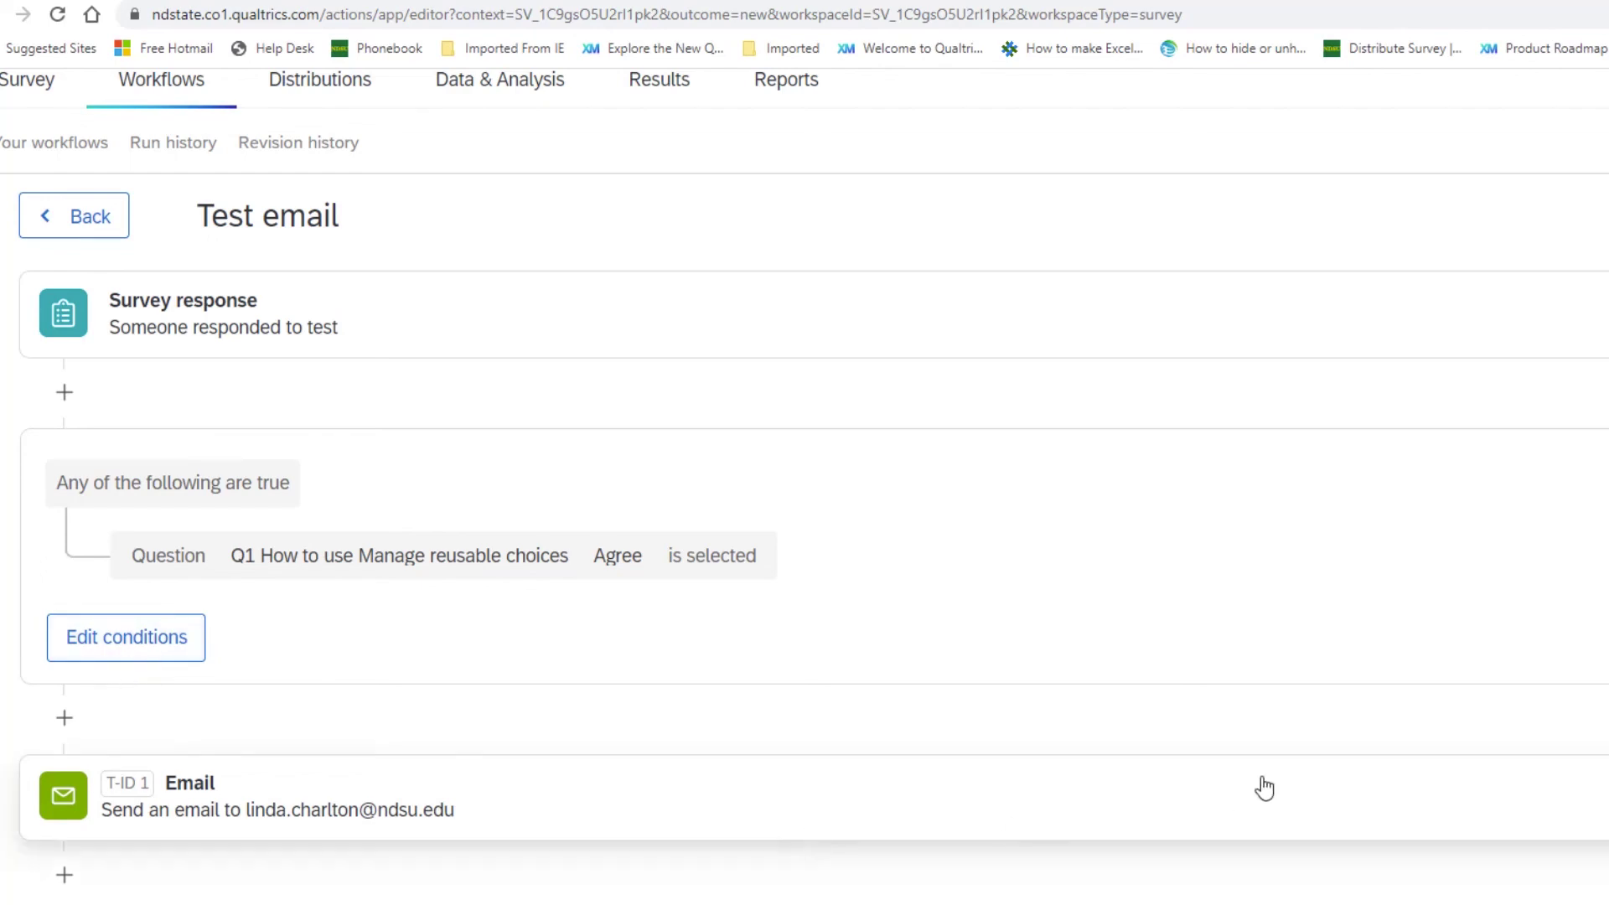
pyautogui.scroll(1, 1546, 712)
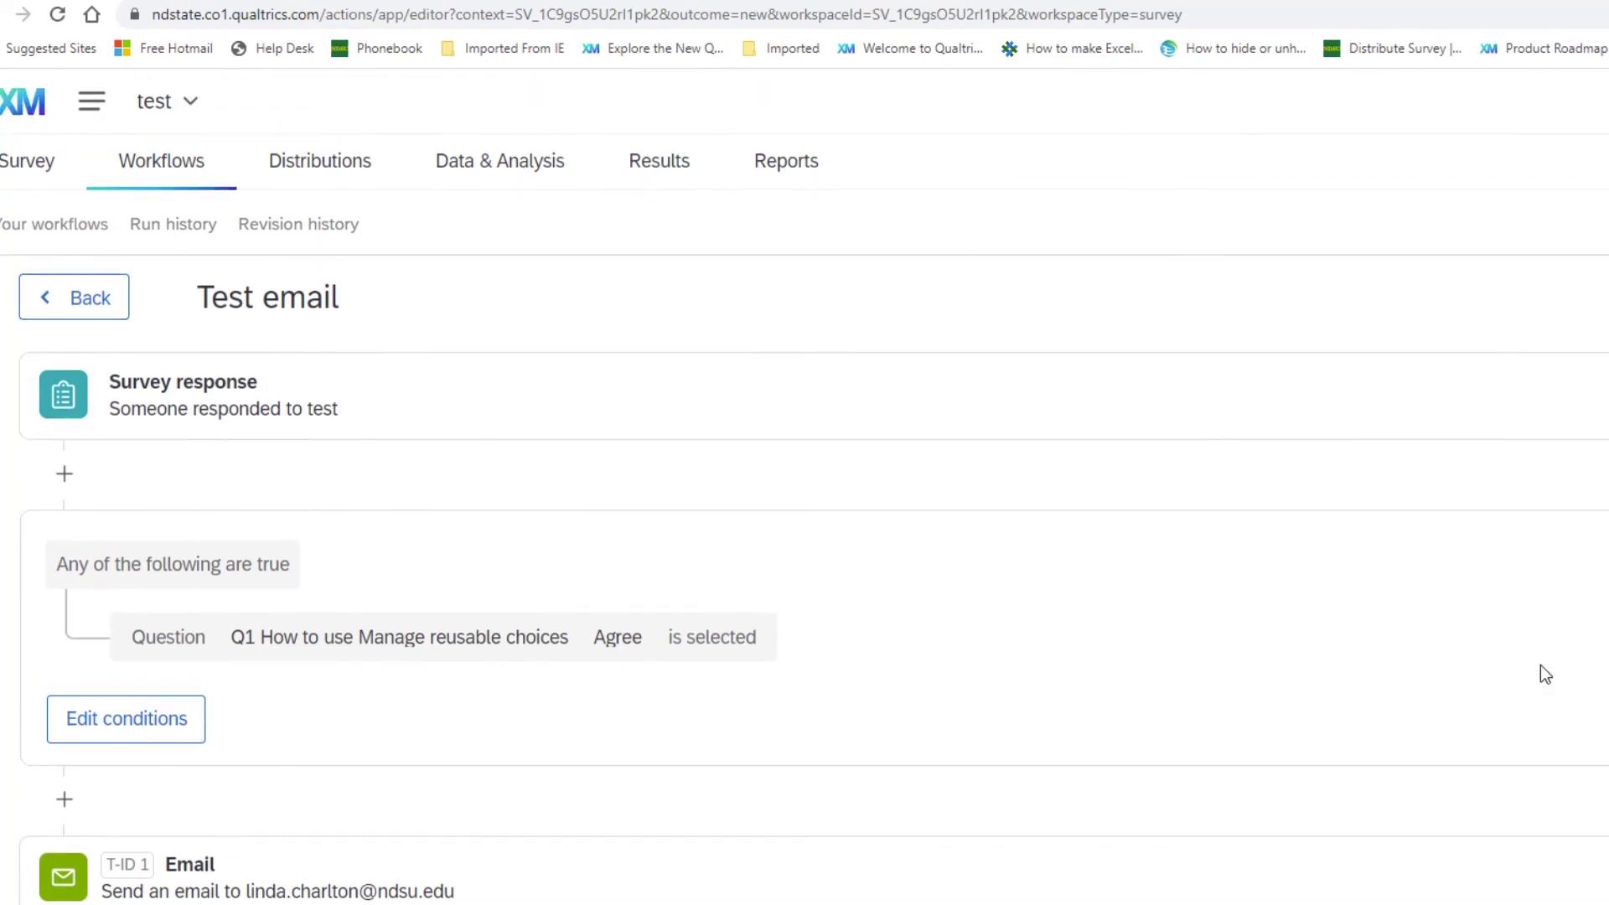